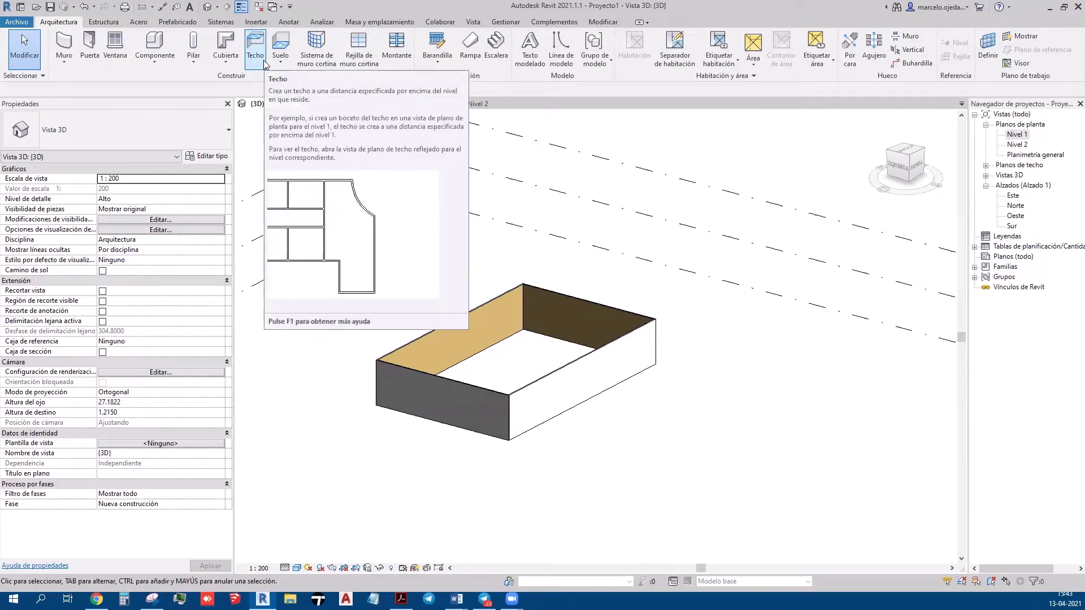
Try twice to place a ceiling in the 3D view, dismissing the work plane warnings.
left_click(256, 51)
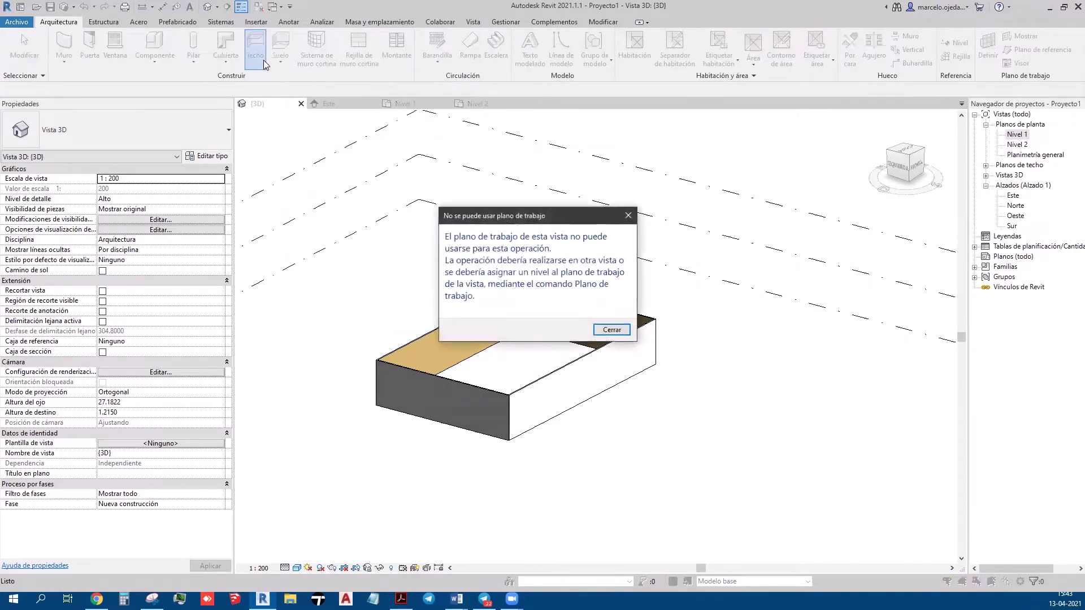
left_click(612, 330)
key("Escape")
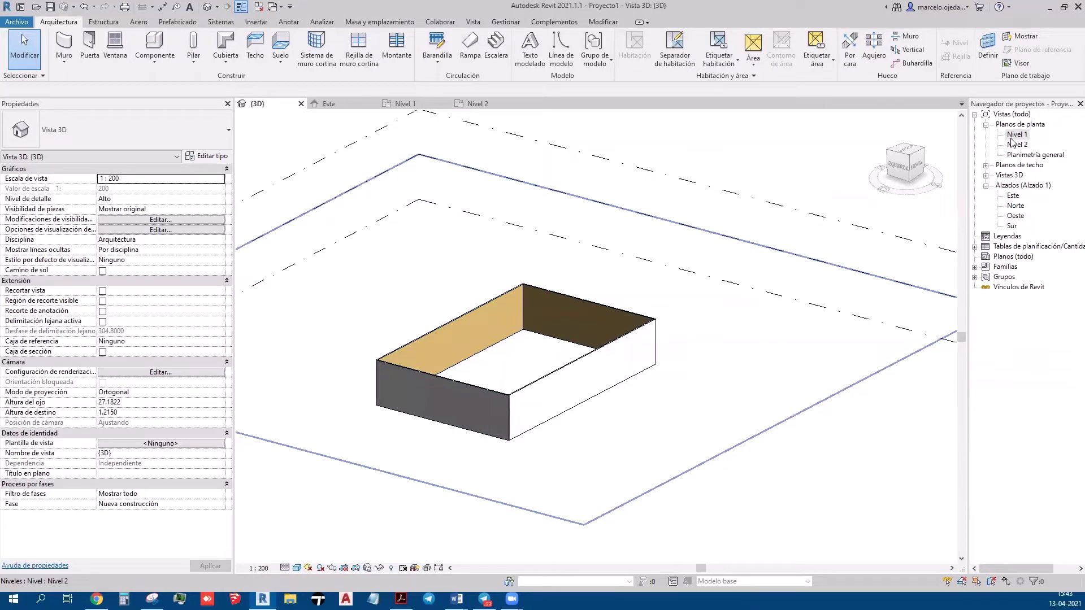
left_click(256, 51)
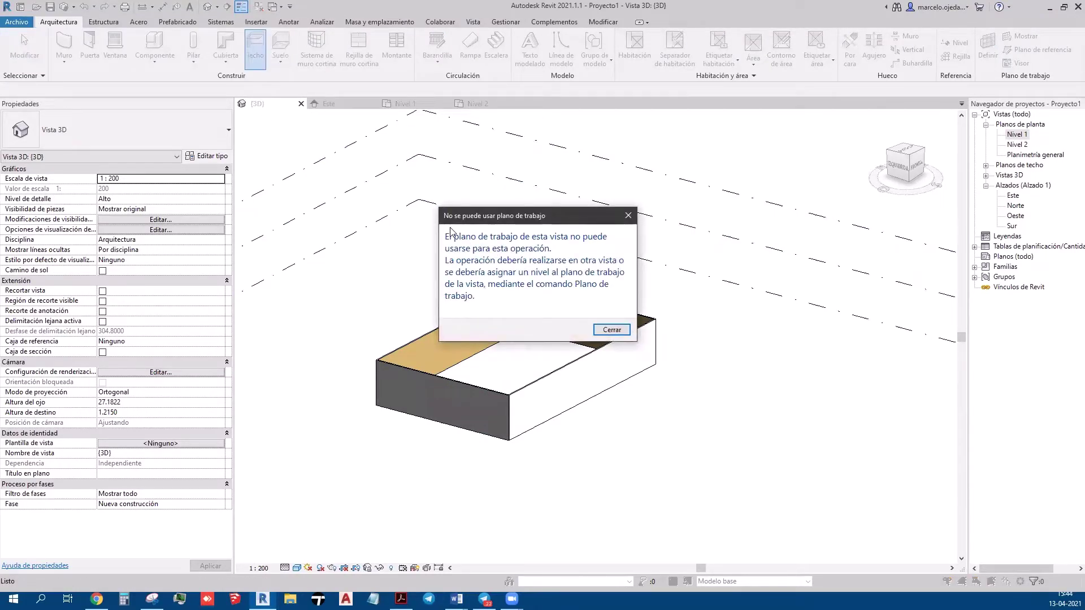
left_click(628, 215)
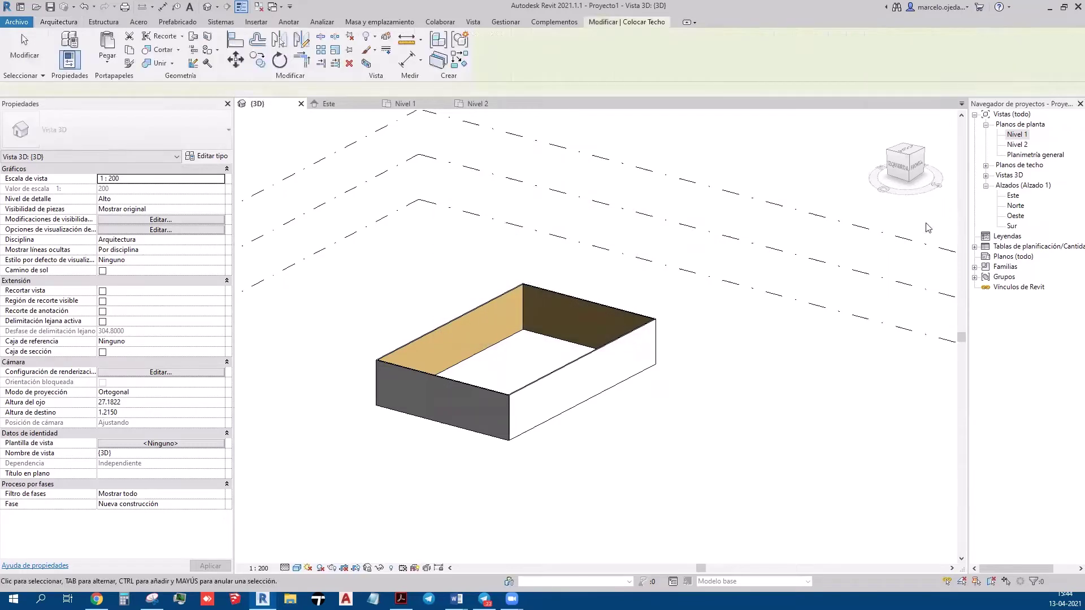
key("Escape")
Open the Nivel 2 floor plan and start a ceiling with height offset from level 0.
left_click(1017, 146)
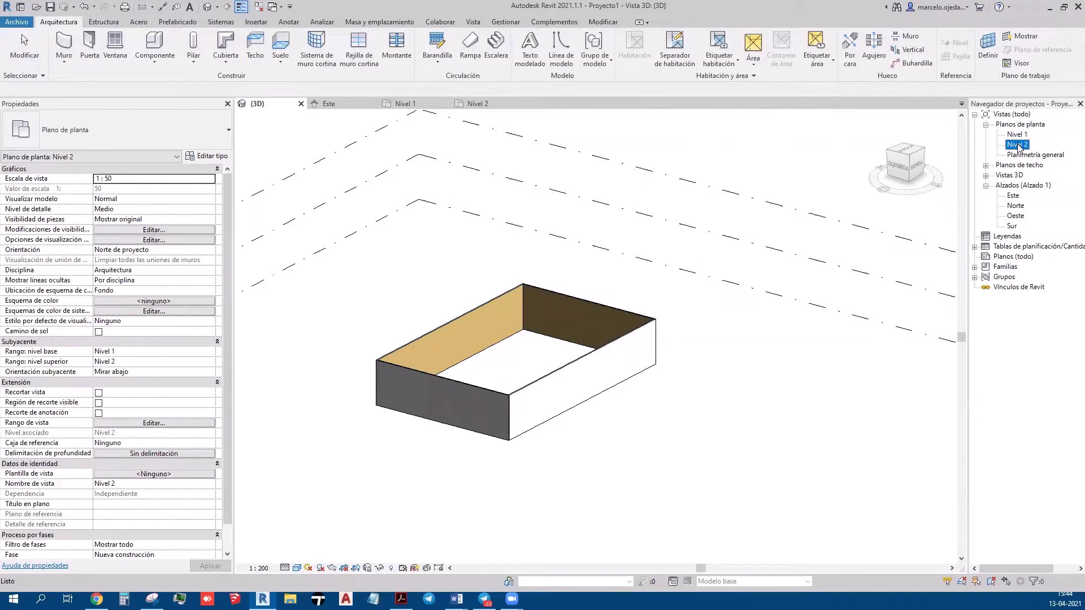
double_click(1018, 146)
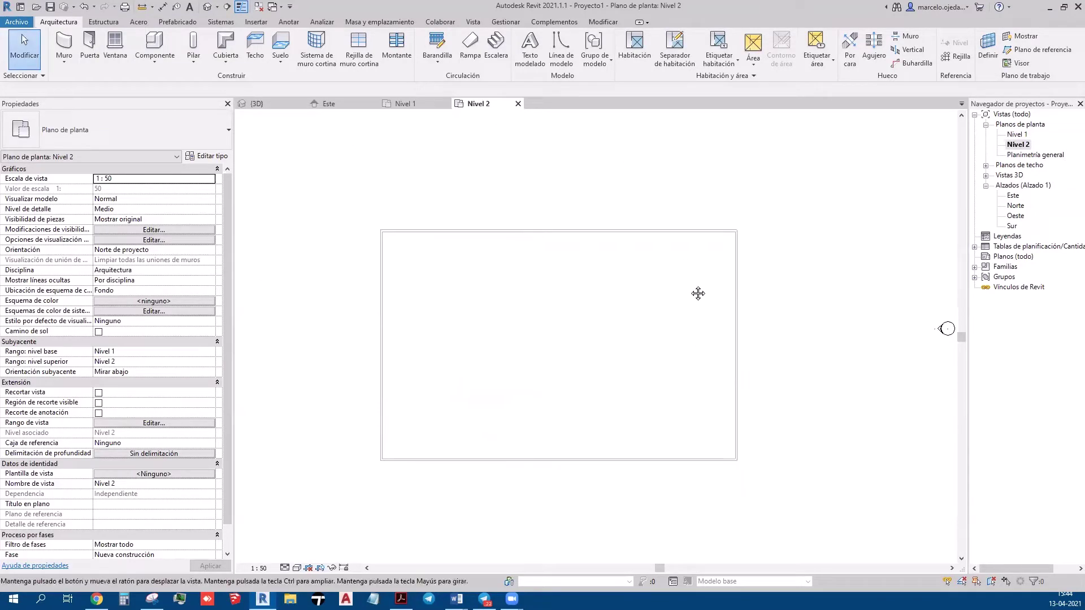
middle_click_drag(765, 293, 608, 254)
left_click(255, 44)
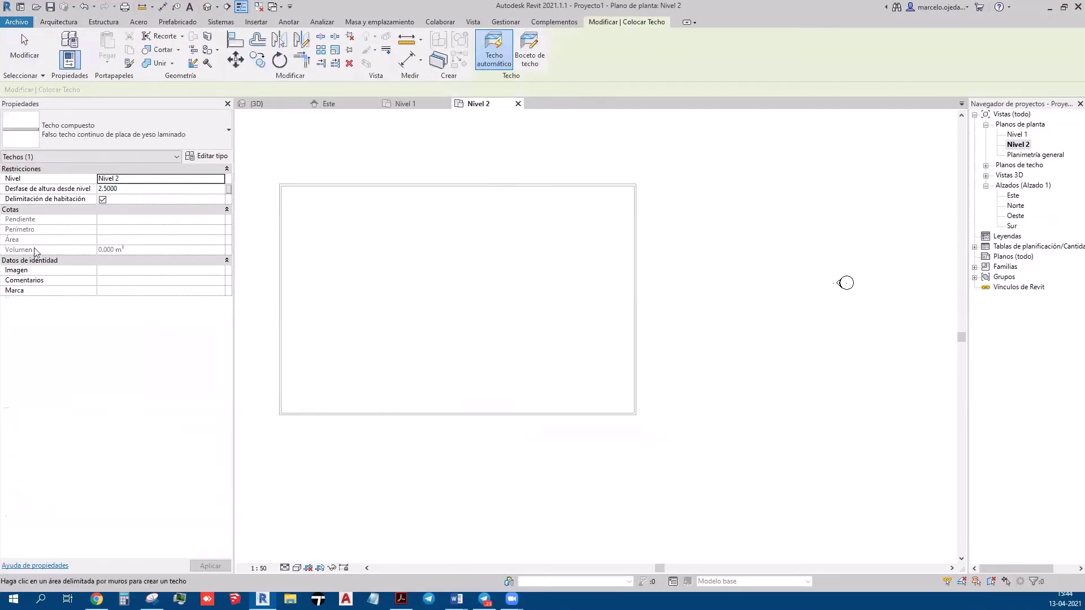
left_click(128, 189)
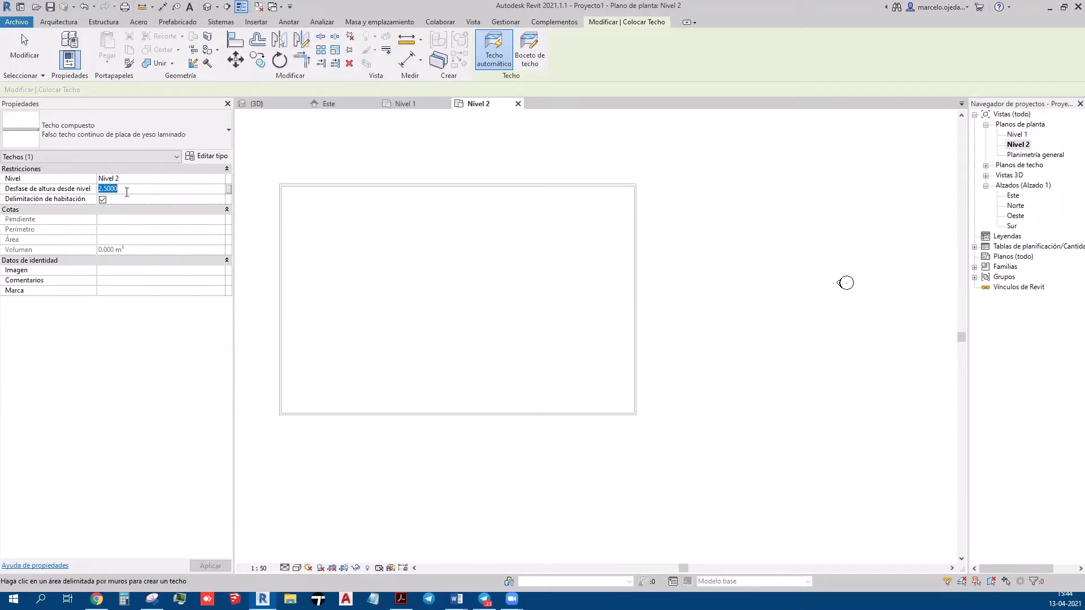
type("0")
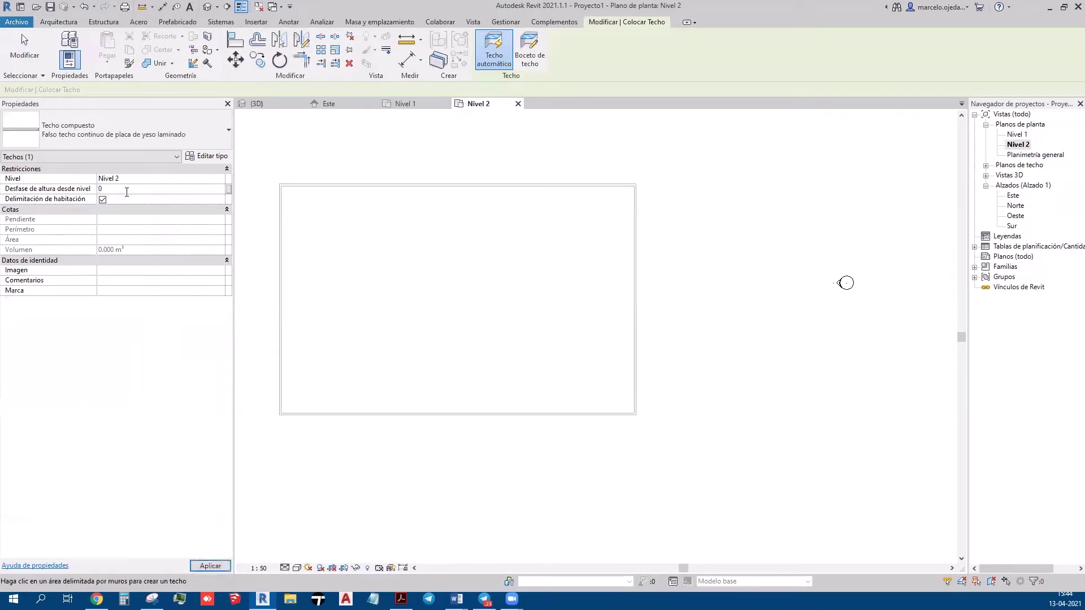
key("Return")
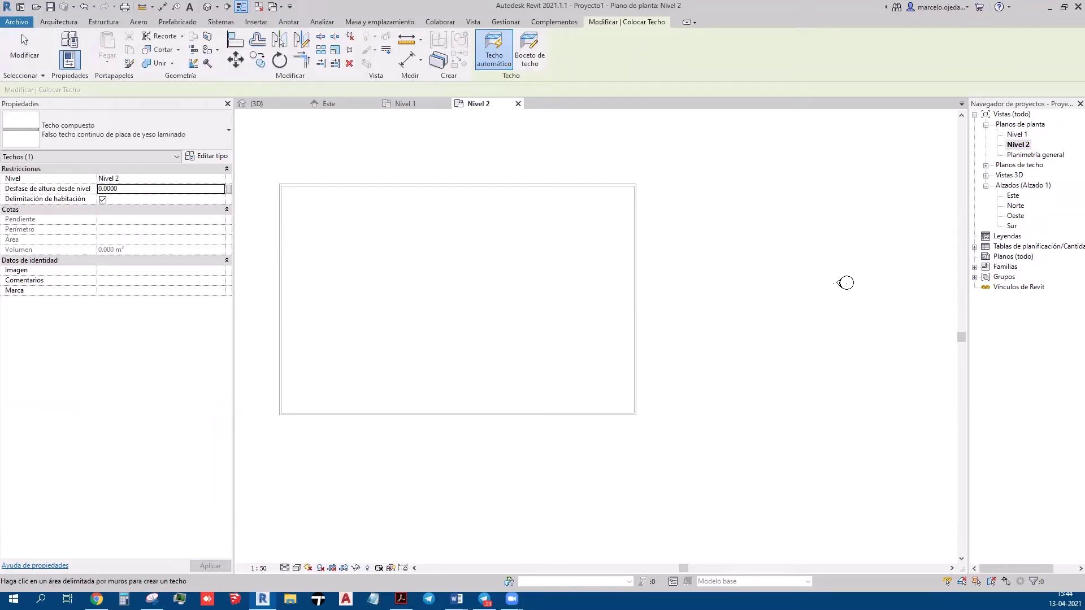
Clear the screen annotations and exit the Techo tool without placing a ceiling.
left_click_drag(762, 405, 862, 398)
left_click_drag(766, 343, 876, 328)
mouse_move(895, 396)
left_mouse_down()
mouse_move(901, 384)
mouse_move(908, 402)
left_mouse_up()
mouse_move(903, 326)
left_mouse_down()
mouse_move(906, 318)
mouse_move(905, 338)
mouse_move(917, 343)
left_mouse_up()
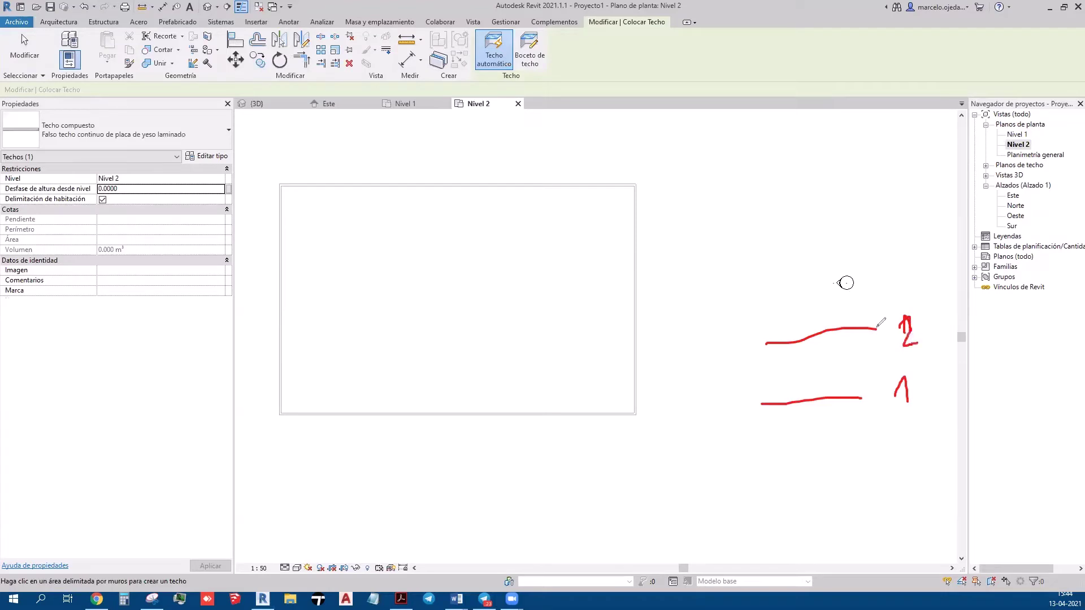
left_click_drag(134, 200, 126, 181)
mouse_move(867, 255)
left_mouse_down()
mouse_move(868, 269)
mouse_move(876, 262)
left_mouse_up()
mouse_move(880, 258)
left_mouse_down()
mouse_move(892, 271)
mouse_move(911, 251)
mouse_move(710, 277)
mouse_move(766, 331)
left_mouse_up()
left_click(894, 272)
mouse_move(242, 242)
left_mouse_down()
mouse_move(174, 193)
mouse_move(135, 187)
left_mouse_up()
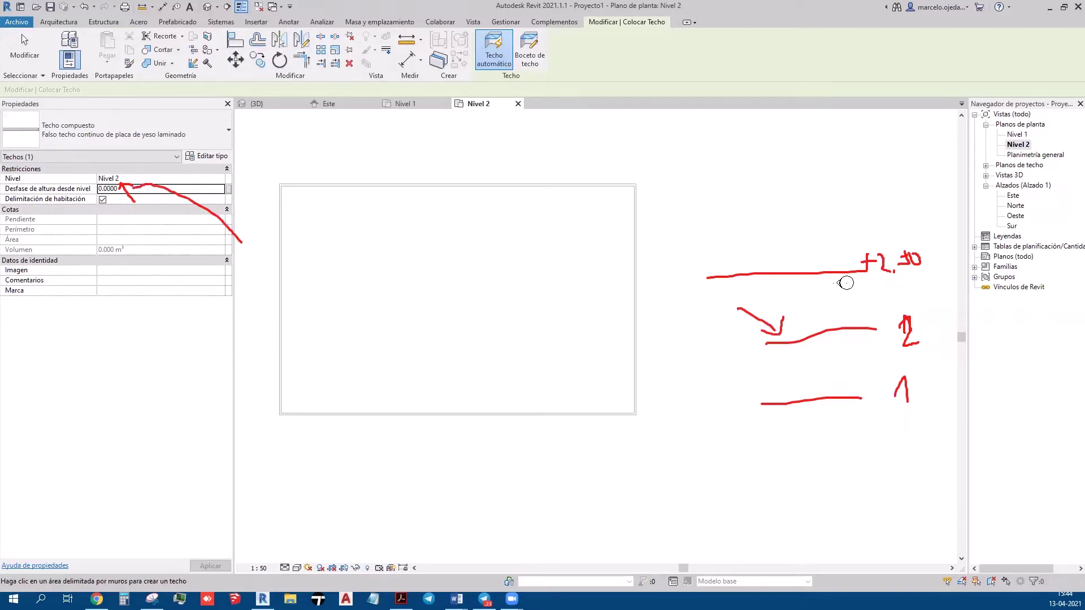
key("Escape")
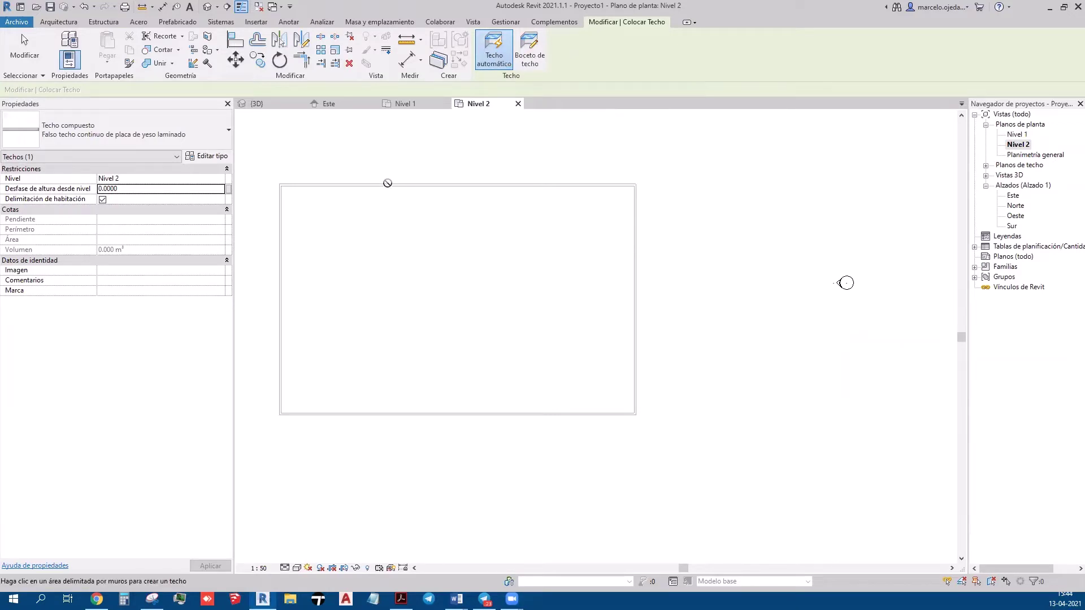
key("Escape")
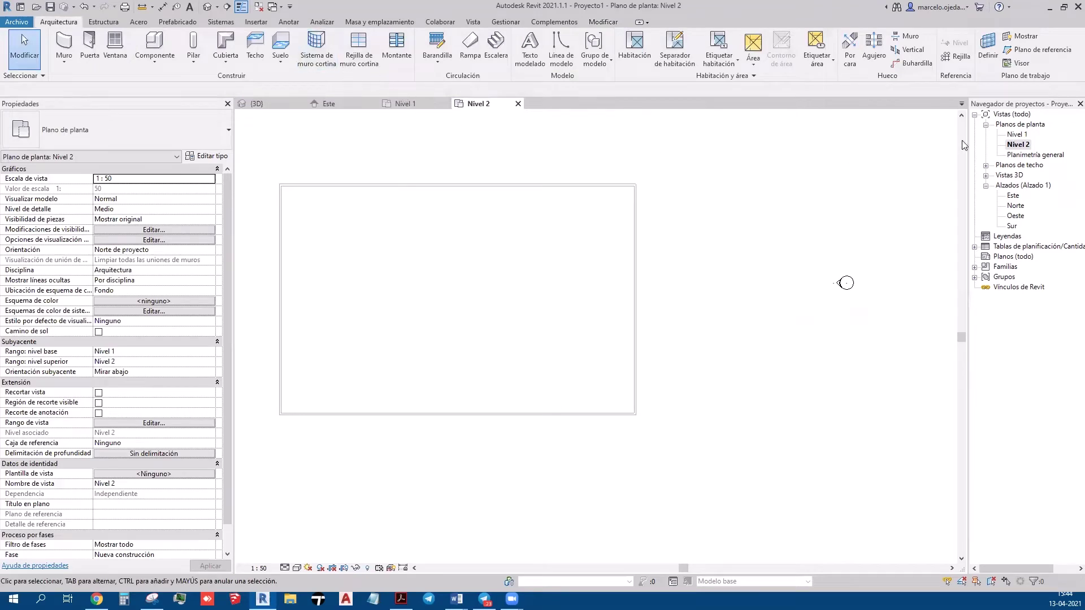
Check the Oeste elevation, then return to Nivel 2 and restart the Techo tool.
left_click(1018, 145)
double_click(1017, 215)
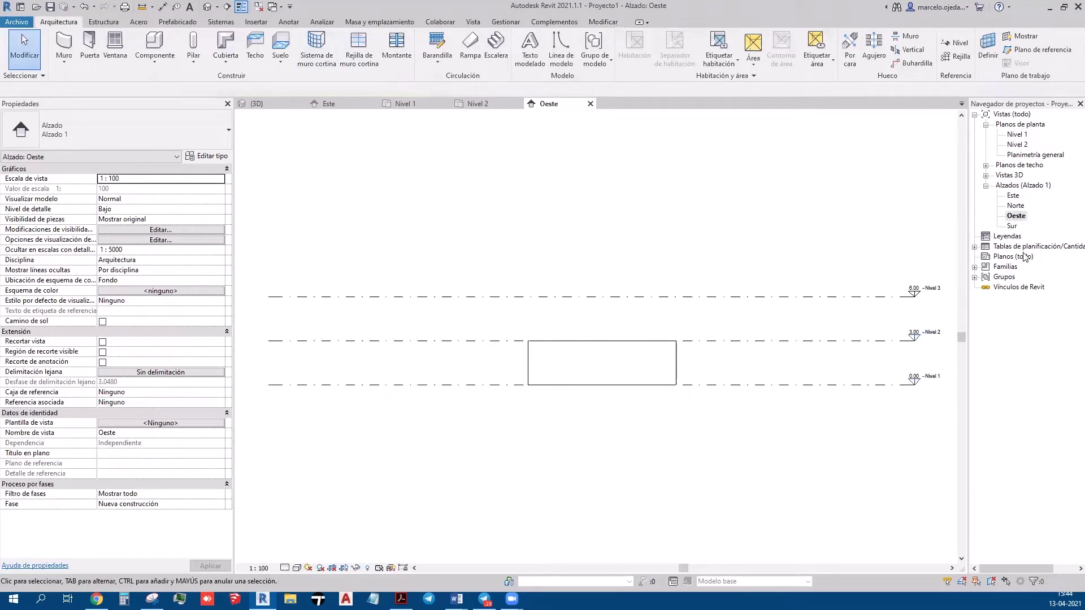
double_click(1016, 145)
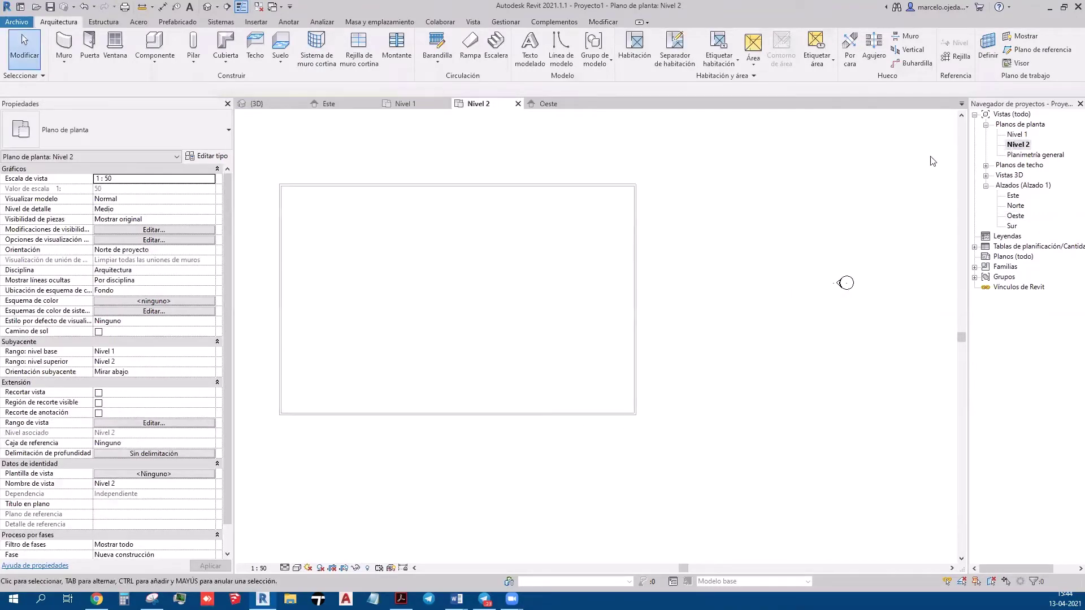
left_click(255, 46)
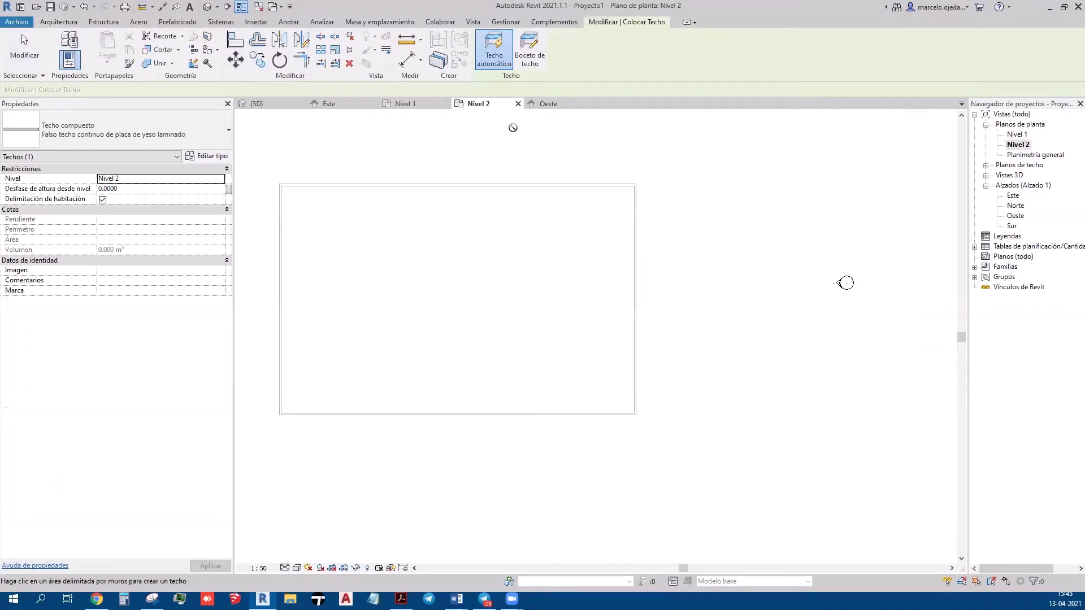
Sketch the ceiling boundary by picking the top, right, bottom and left walls, then finish it.
left_click(530, 59)
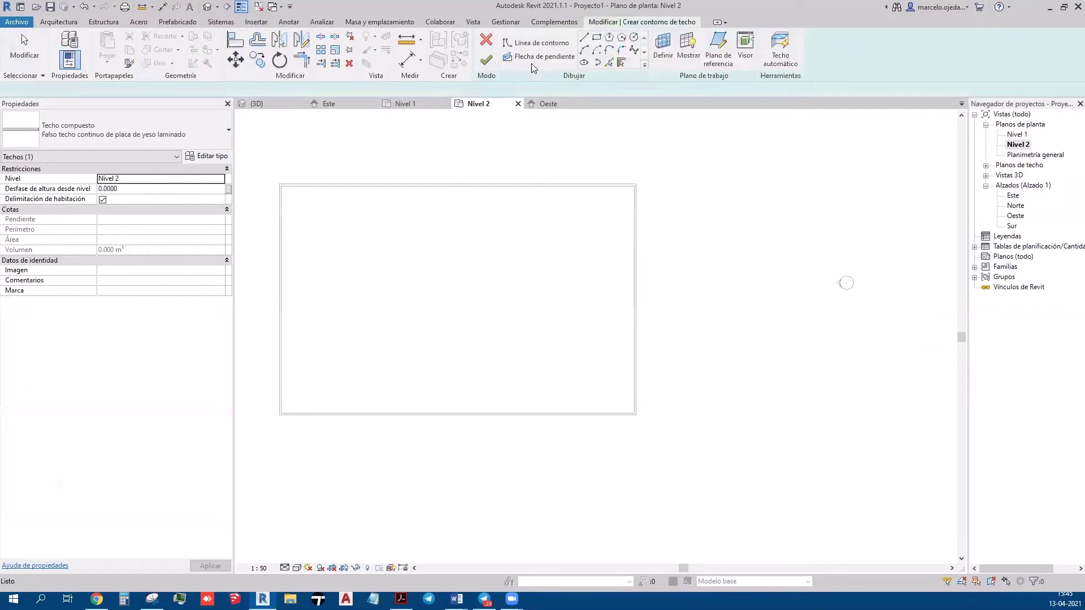
left_click(597, 37)
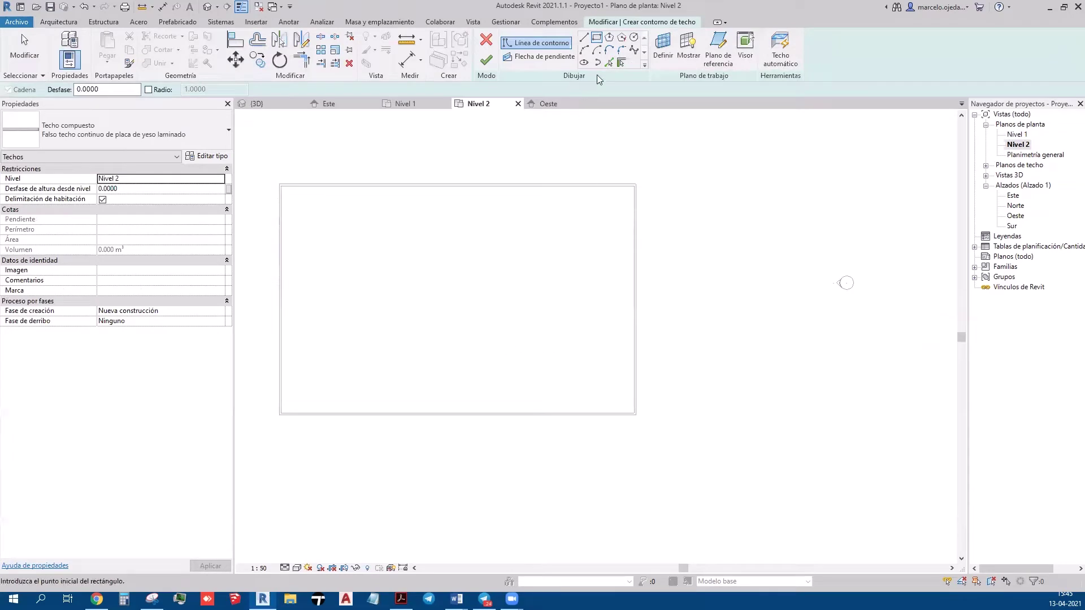
left_click(621, 64)
left_click(505, 186)
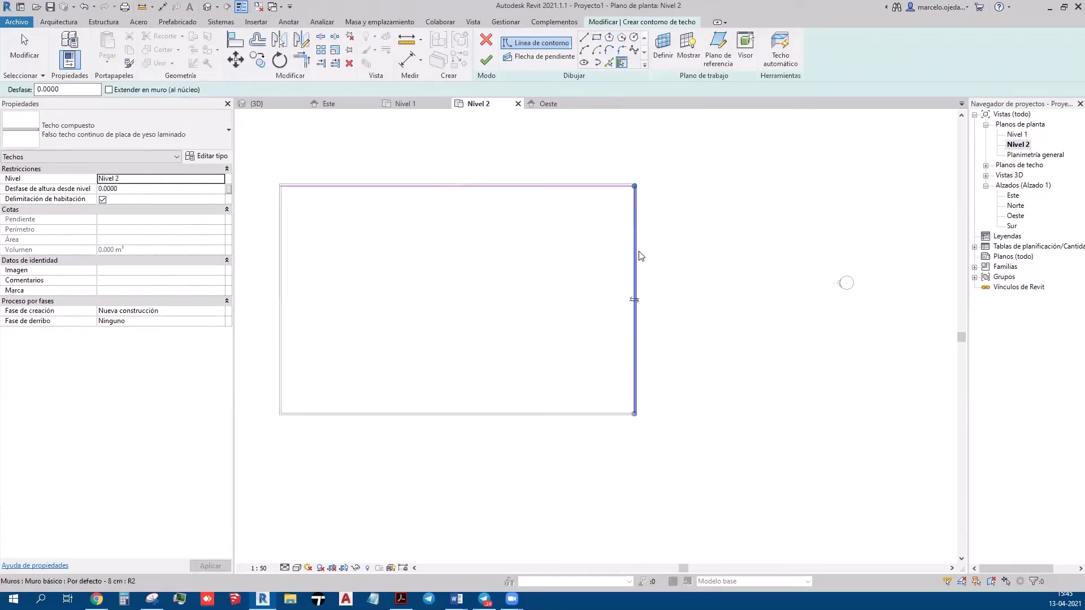
left_click(636, 254)
left_click(389, 412)
left_click(286, 349)
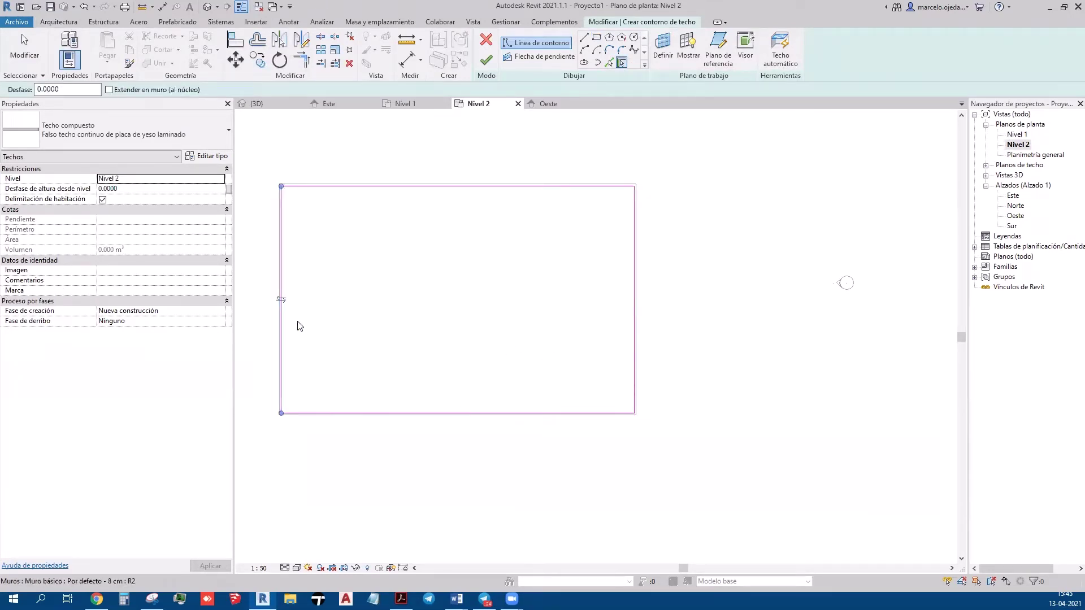
left_click(487, 62)
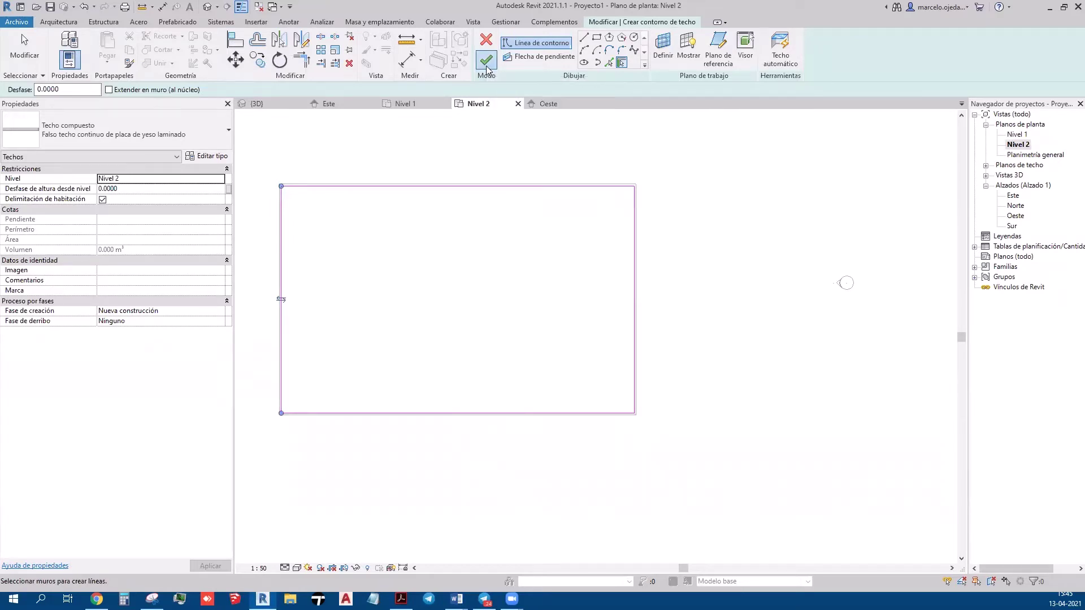
left_click(202, 8)
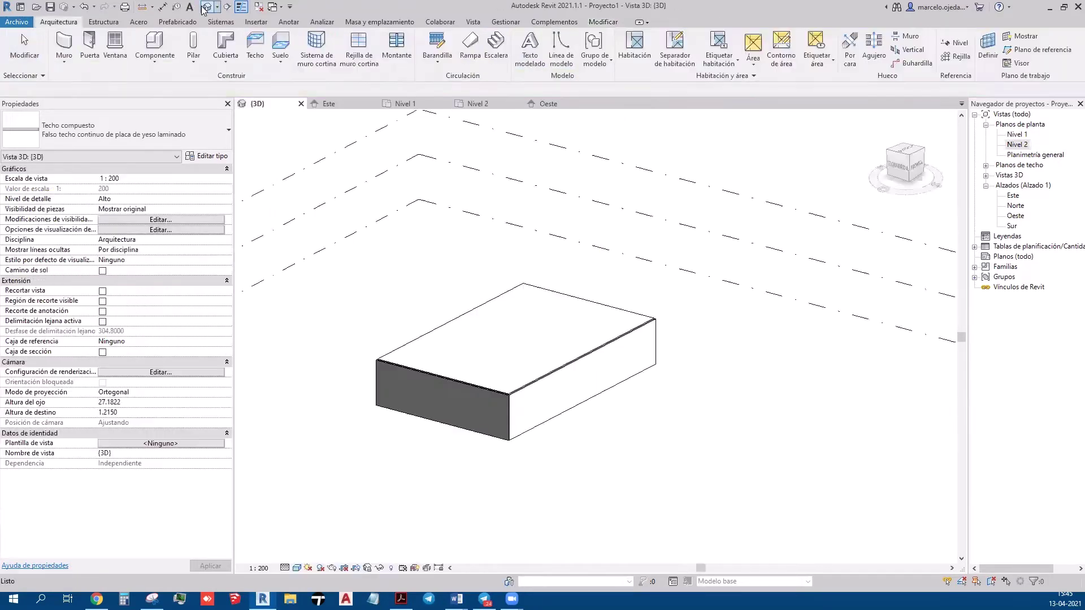
scroll(315, 297, "up", 4)
scroll(295, 279, "up", 2)
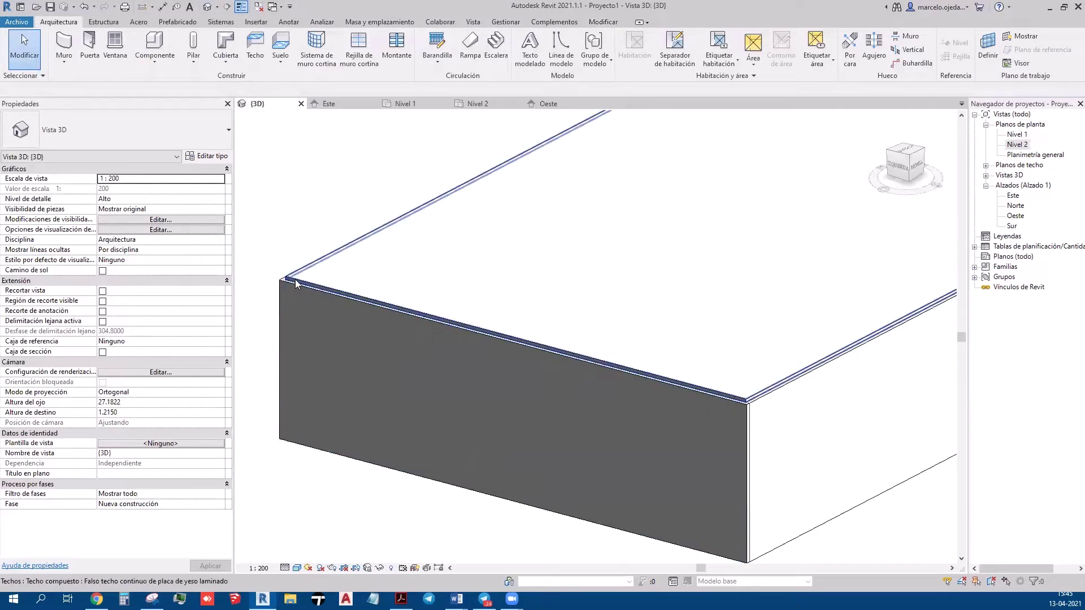
left_click(295, 279)
left_click(207, 156)
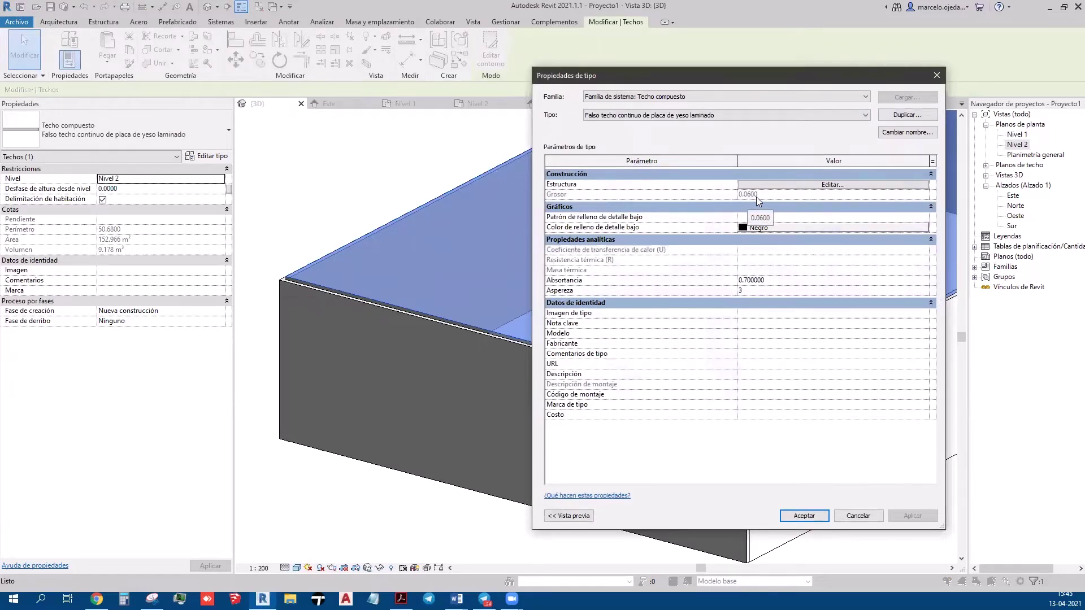
key("Escape")
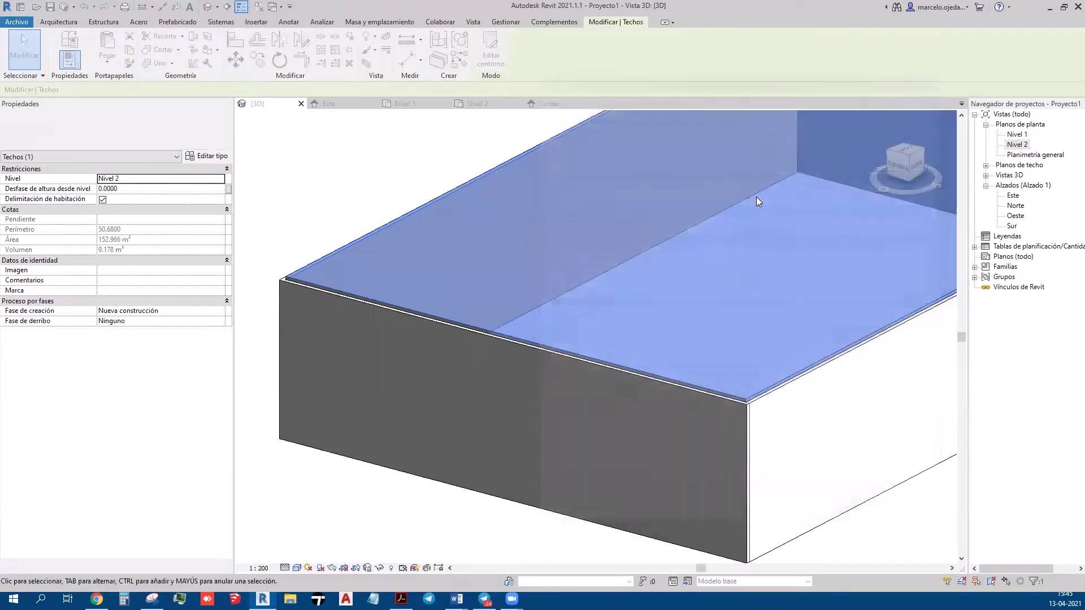
scroll(421, 363, "down", 3)
left_click(880, 498)
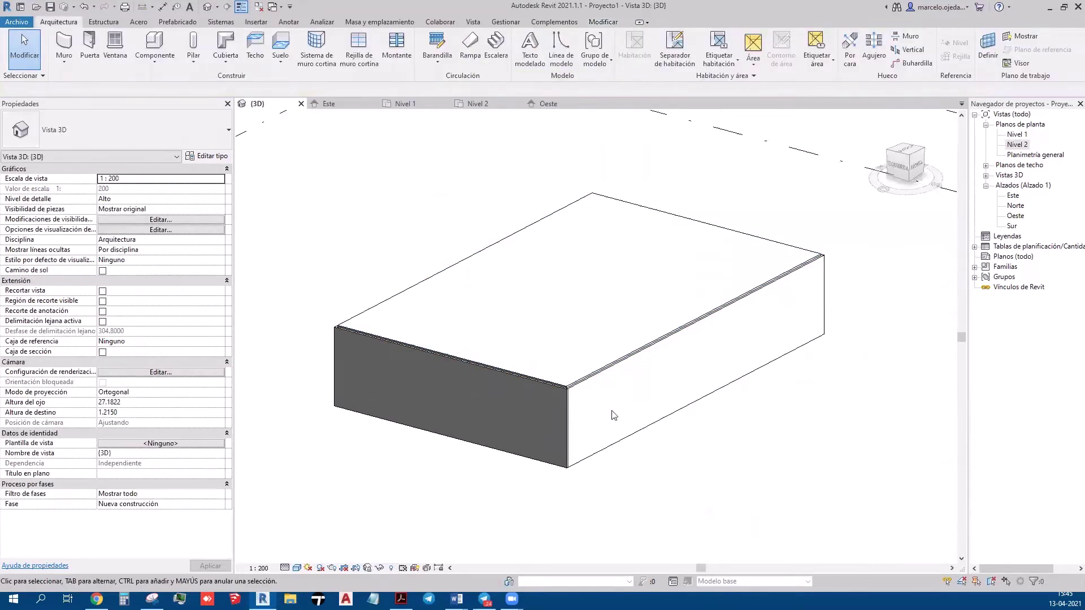
left_click(553, 384)
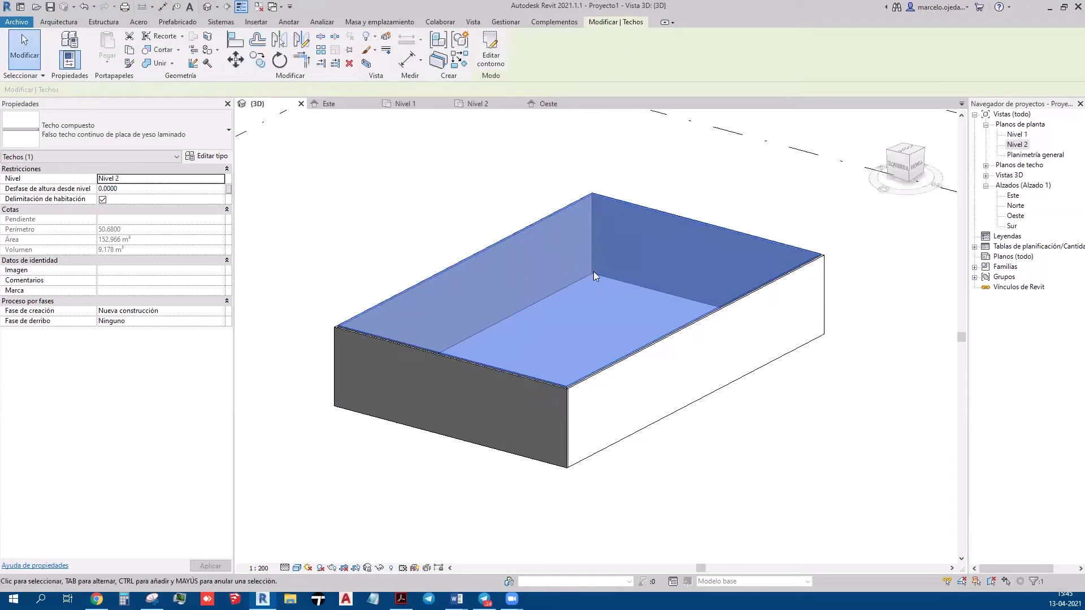
left_click(812, 430)
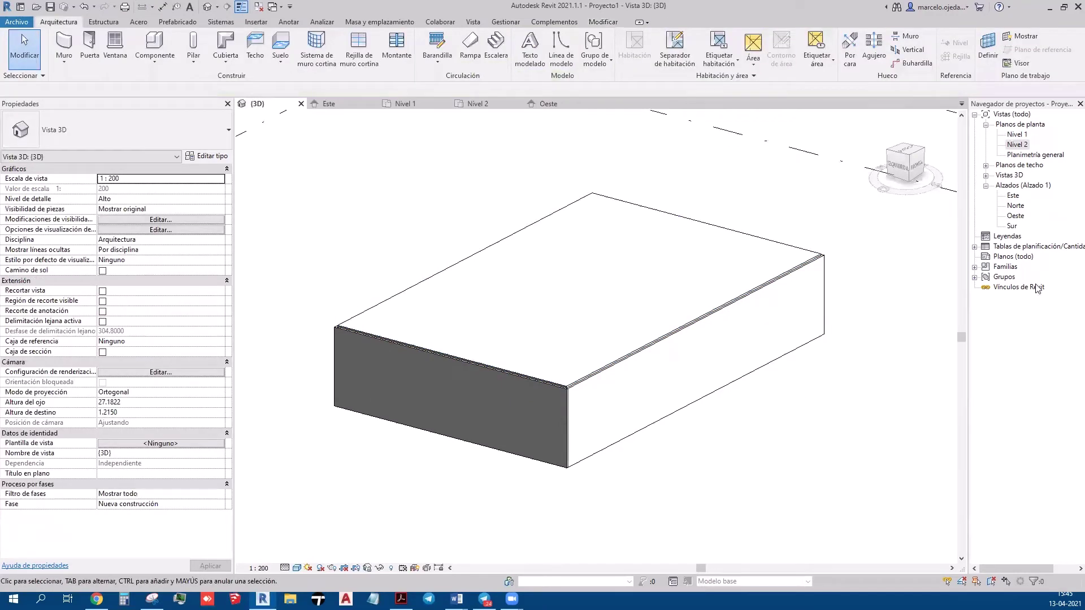
In the Norte elevation, try rotating the ceiling about its corner, then cancel the refused rotation.
double_click(1018, 205)
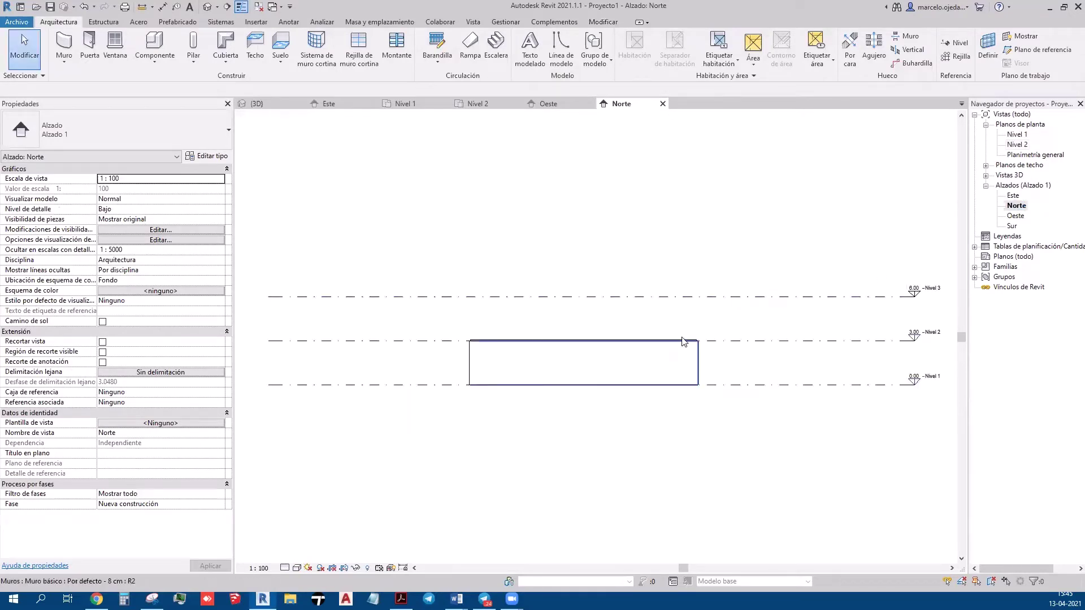
scroll(684, 341, "up", 3)
left_click(706, 350)
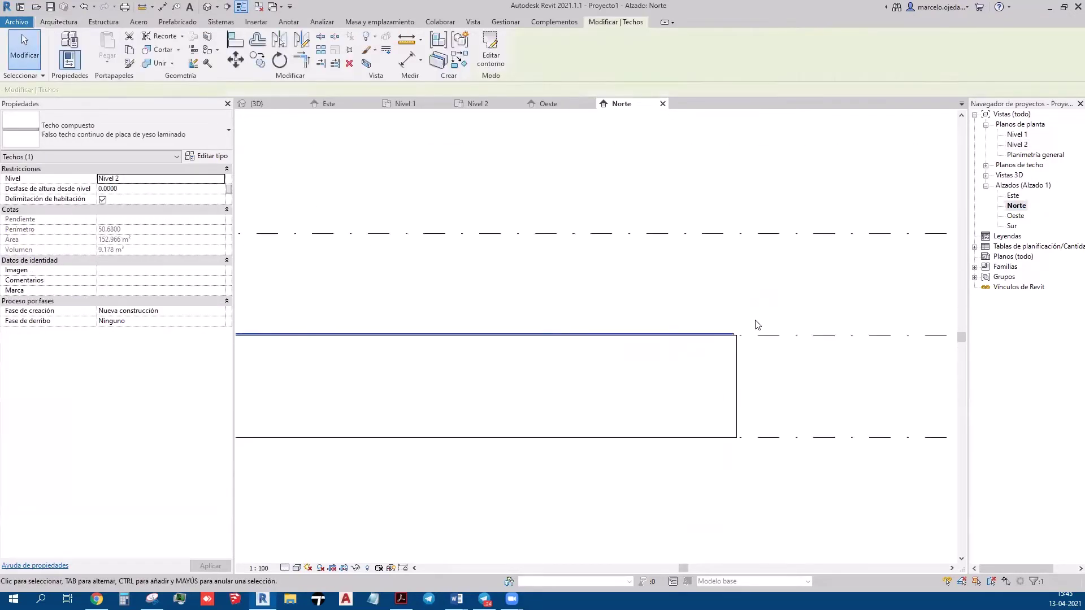
scroll(758, 325, "down", 2)
left_click(280, 59)
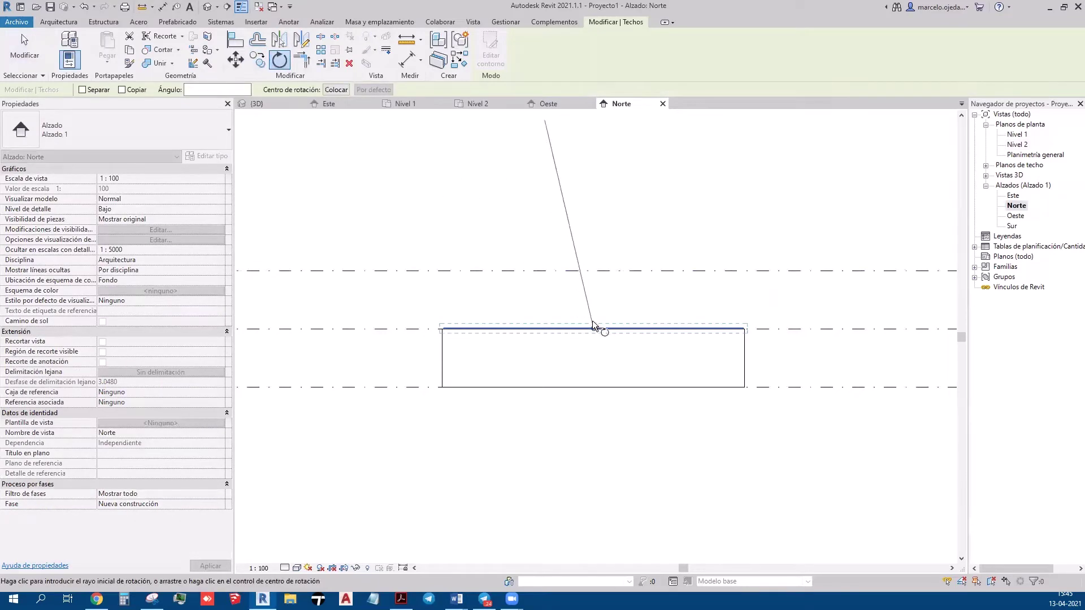
left_click_drag(605, 332, 441, 327)
scroll(456, 320, "up", 3)
scroll(456, 318, "up", 2)
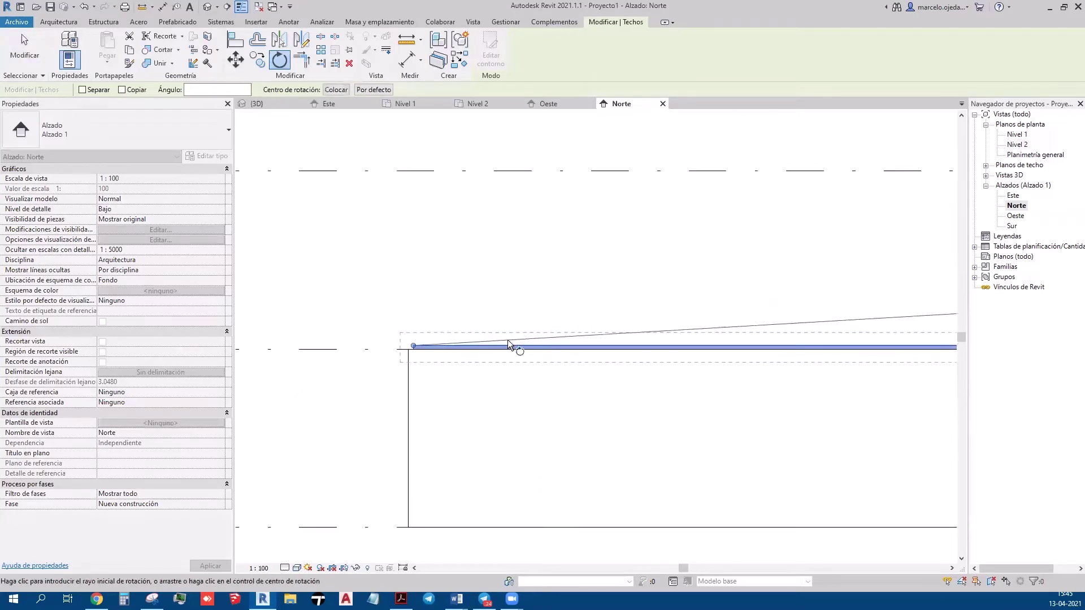
left_click(513, 344)
left_click(517, 331)
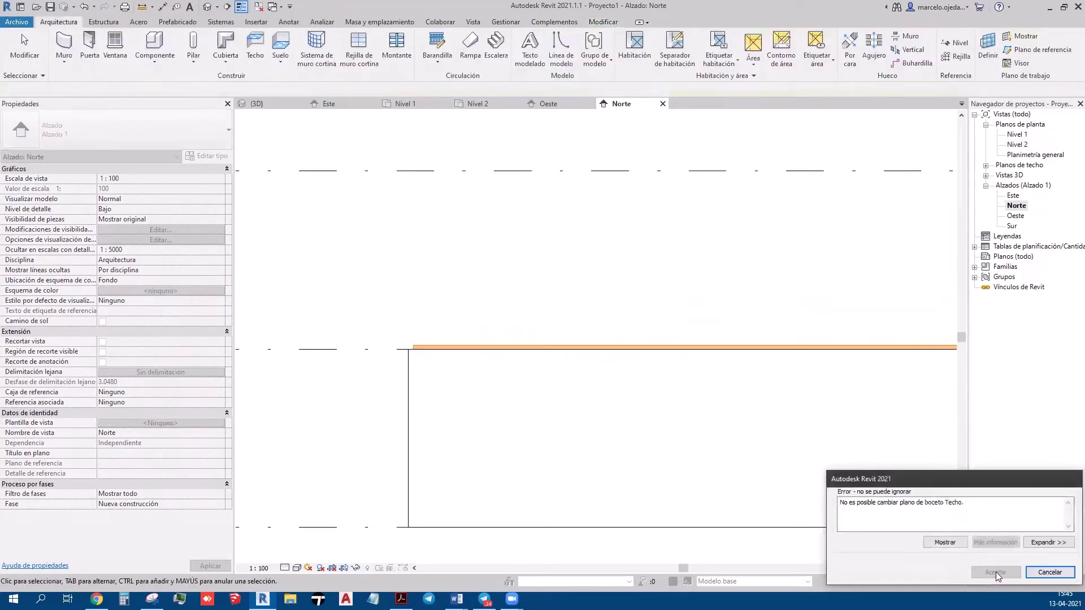
left_click(960, 542)
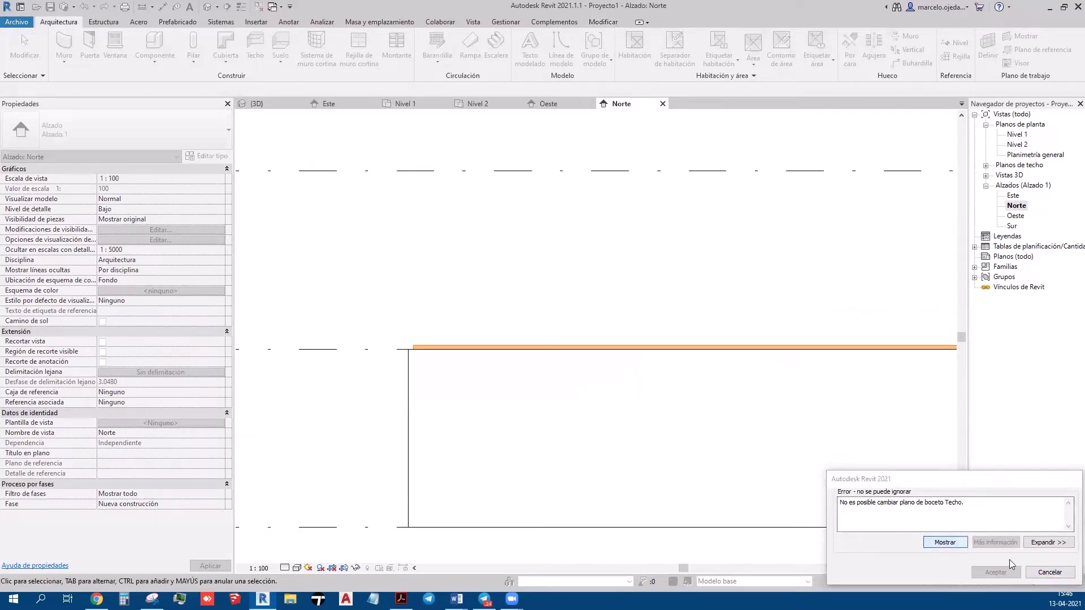
left_click(614, 345)
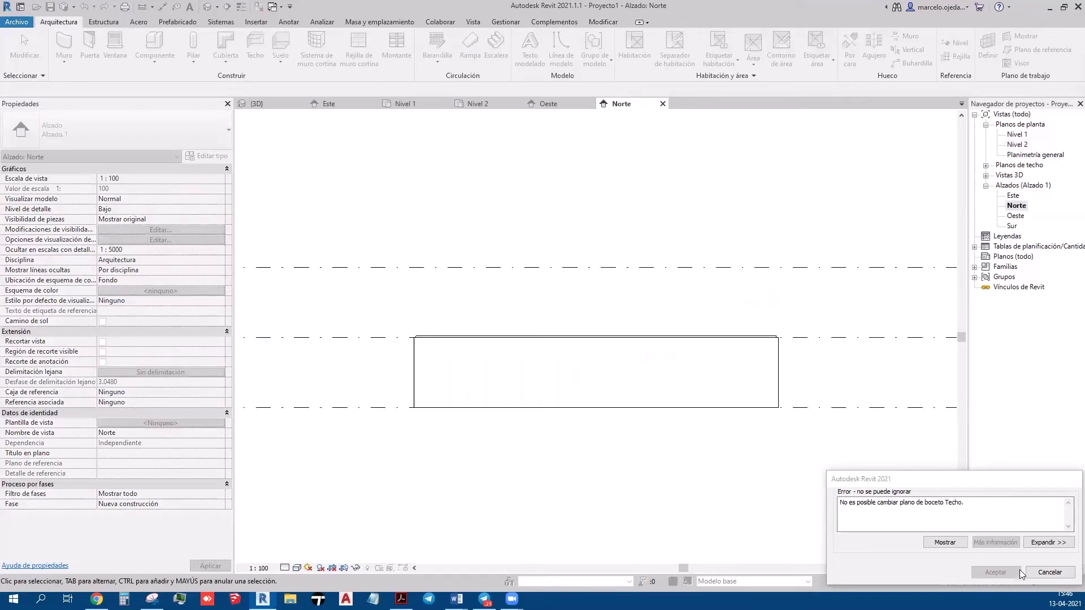
left_click(1049, 572)
In 3D, edit the ceiling boundary and drag the front-right line back to 4.5 from the wall.
left_click(641, 348)
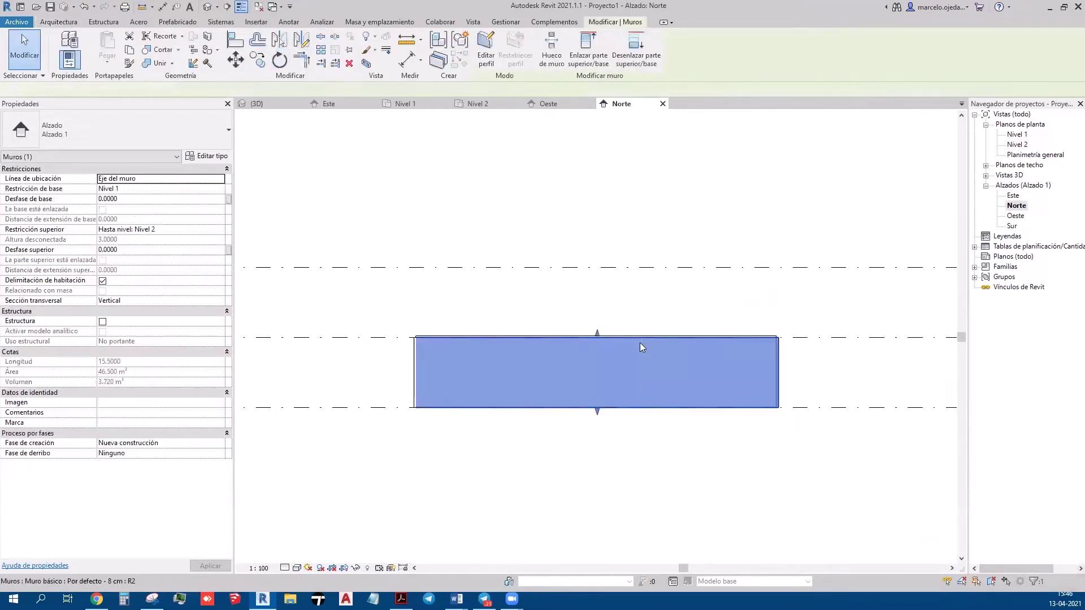
left_click(207, 6)
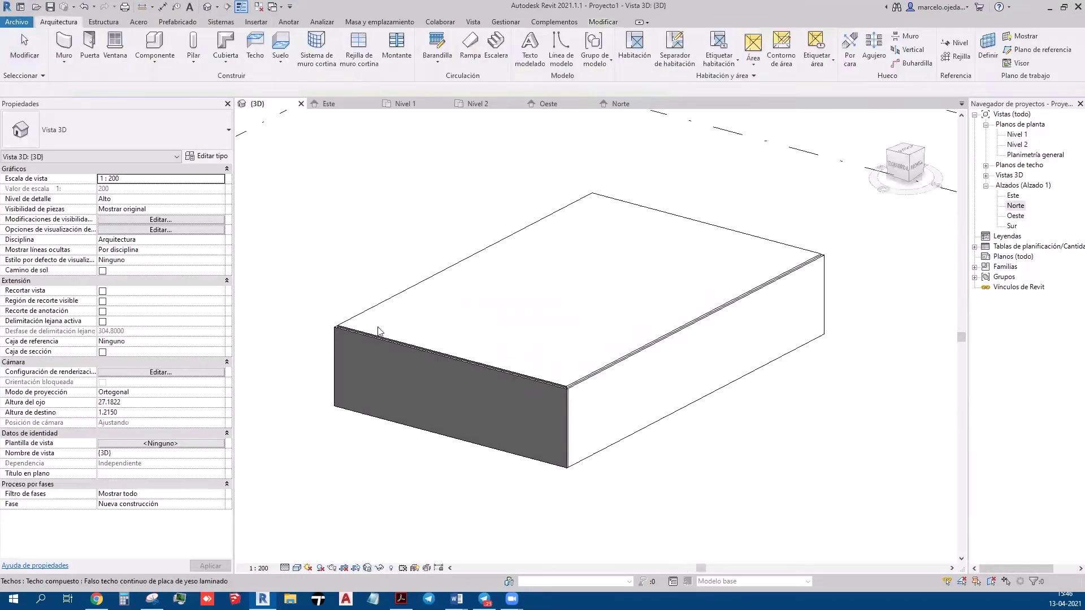
left_click(586, 380)
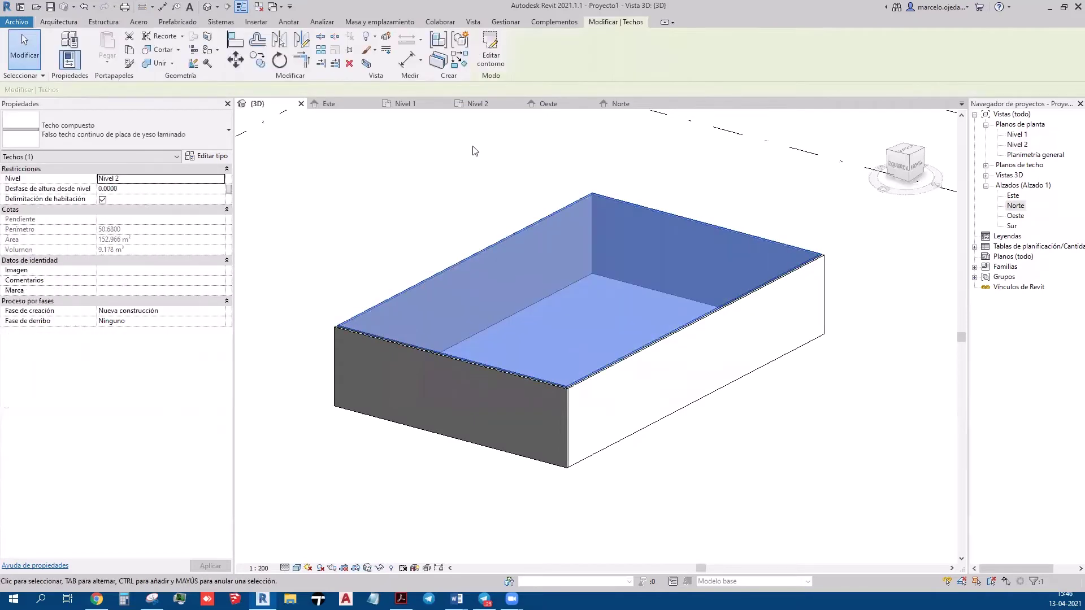
left_click(491, 45)
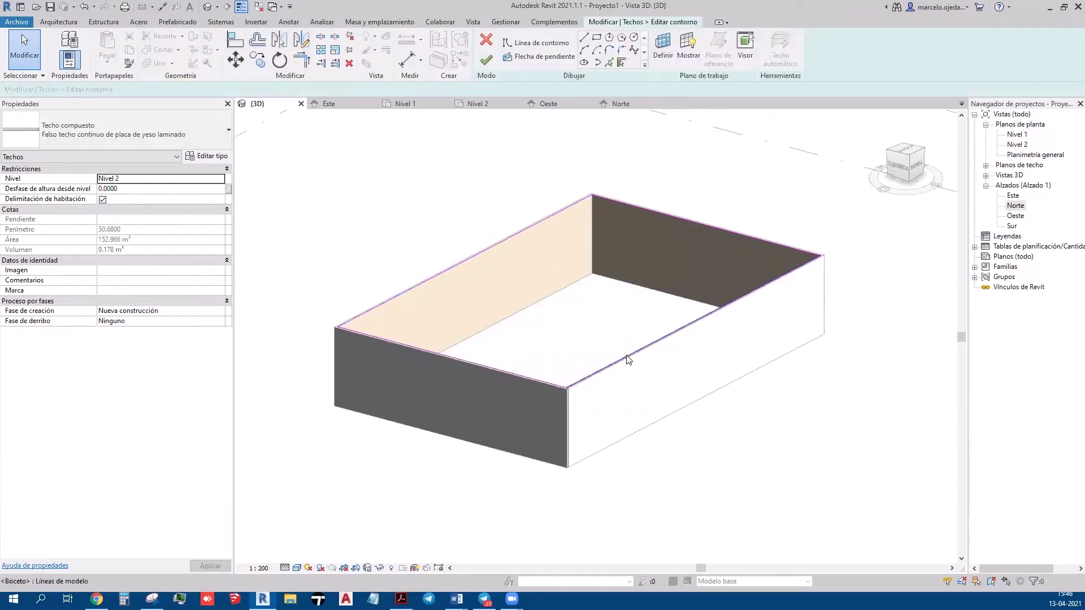
left_click_drag(622, 355, 547, 316)
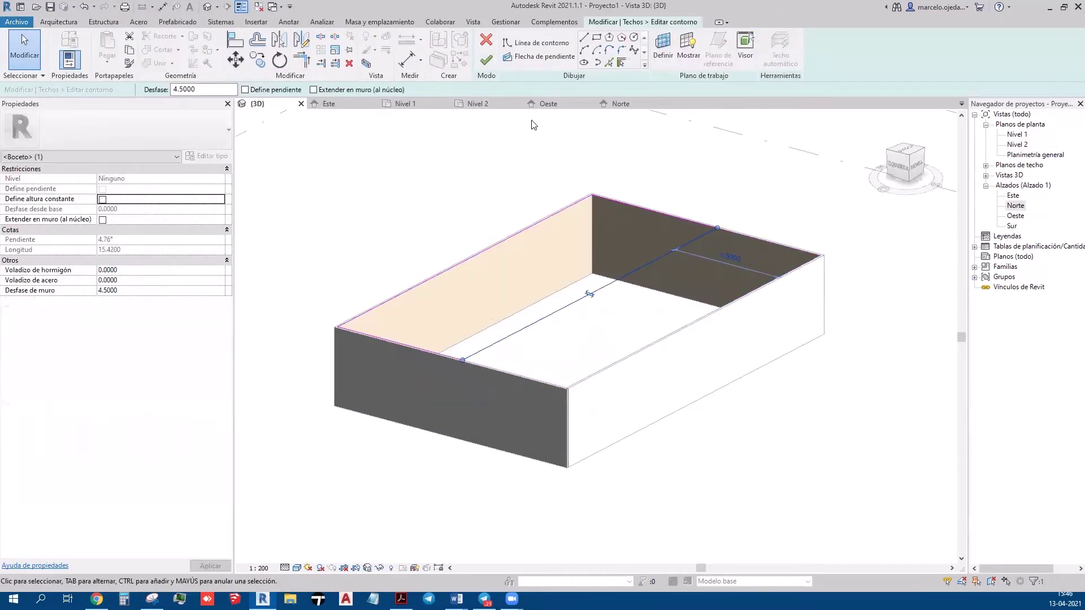
Finish the boundary edit, turn off Room Bounding and apply, then open the Norte elevation.
left_click(487, 63)
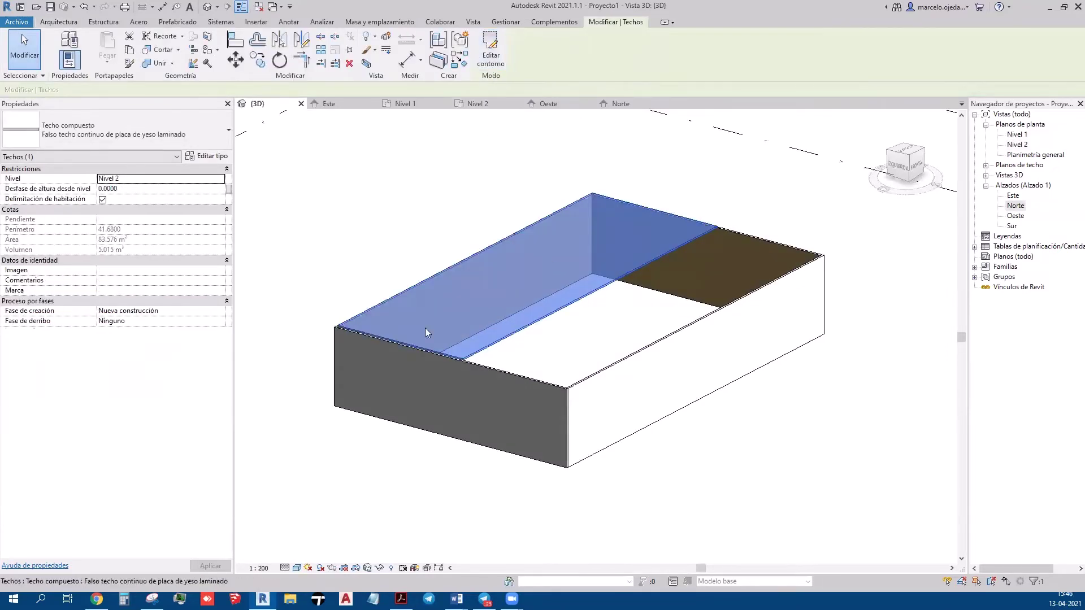
left_click(101, 200)
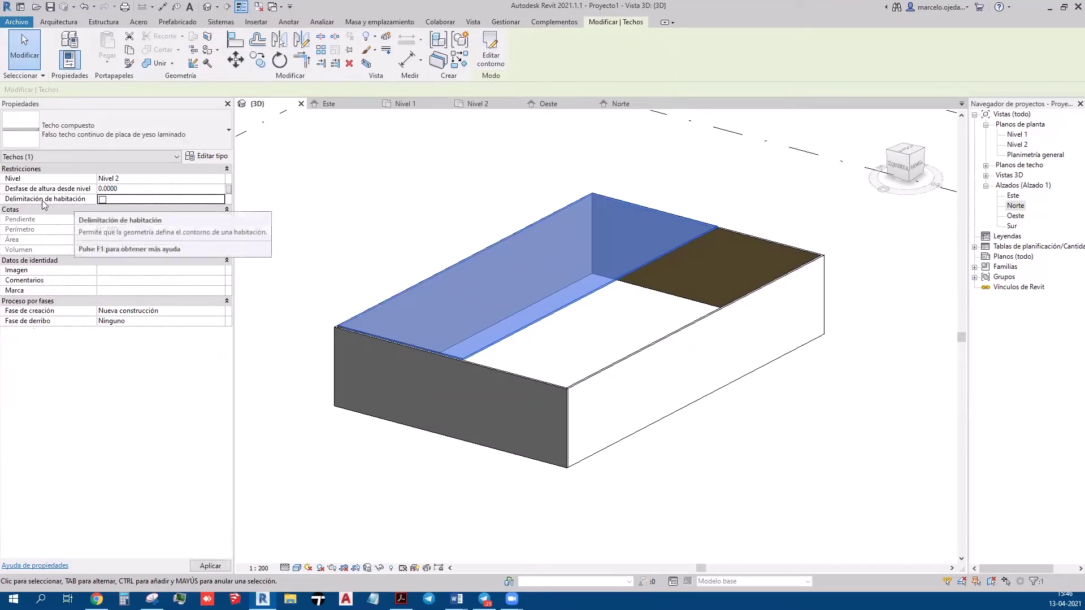
left_click(276, 449)
left_click(459, 360)
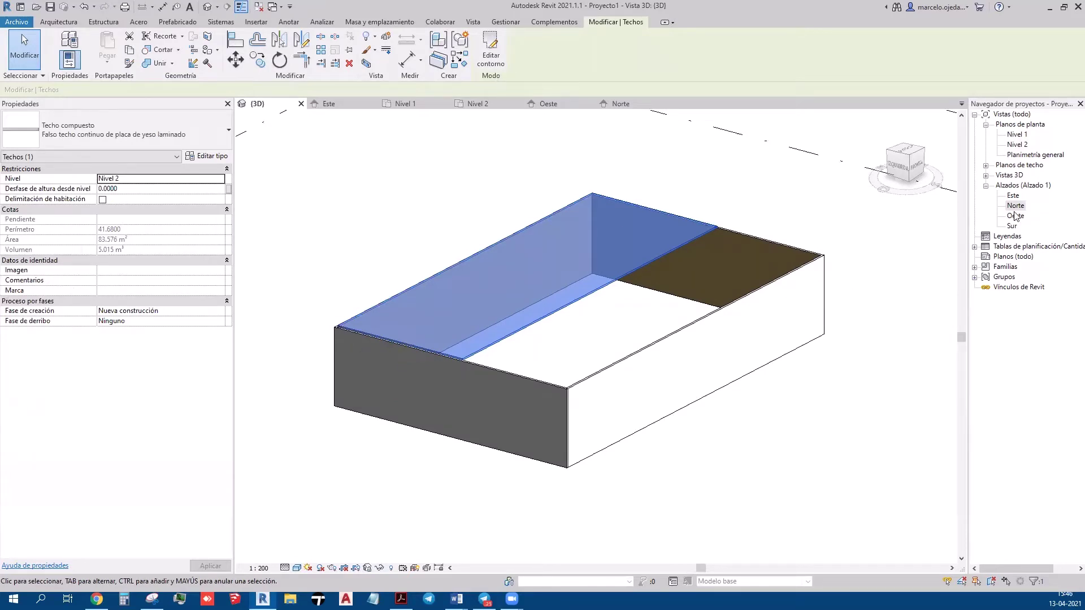
double_click(1015, 207)
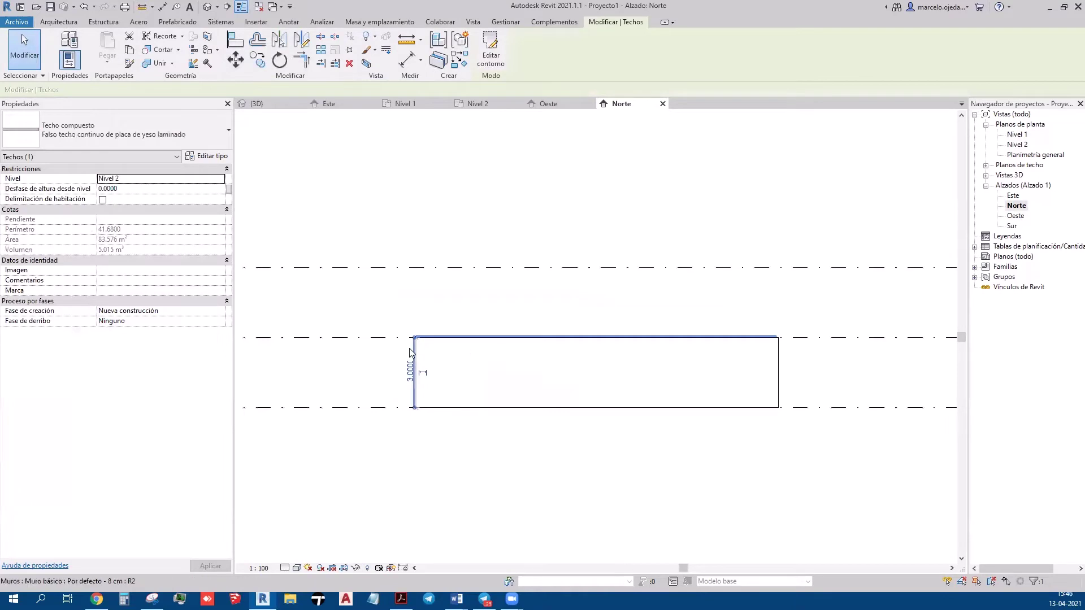
In the Oeste elevation, attempt rotating the partial ceiling, dismiss the error, and reselect it.
scroll(411, 353, "up", 2)
left_click(424, 318)
left_click(422, 333)
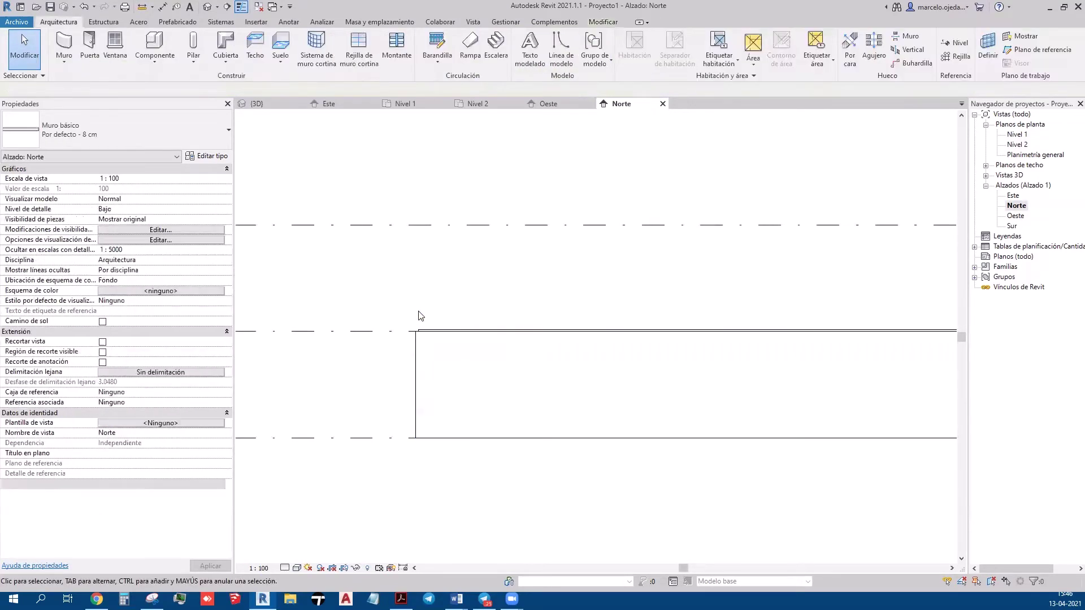
scroll(571, 332, "down", 1)
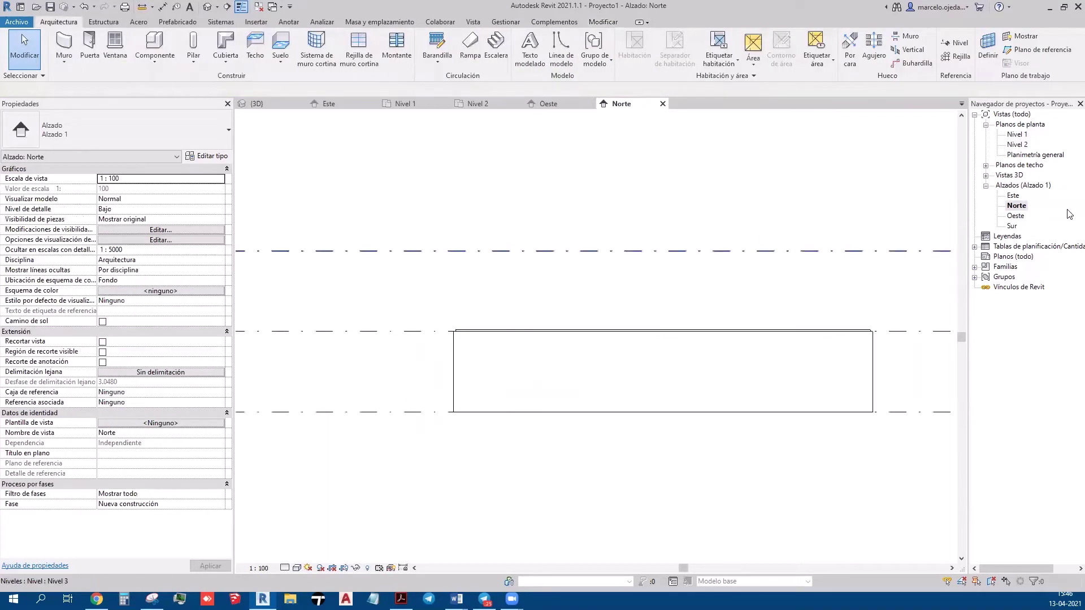
double_click(1016, 216)
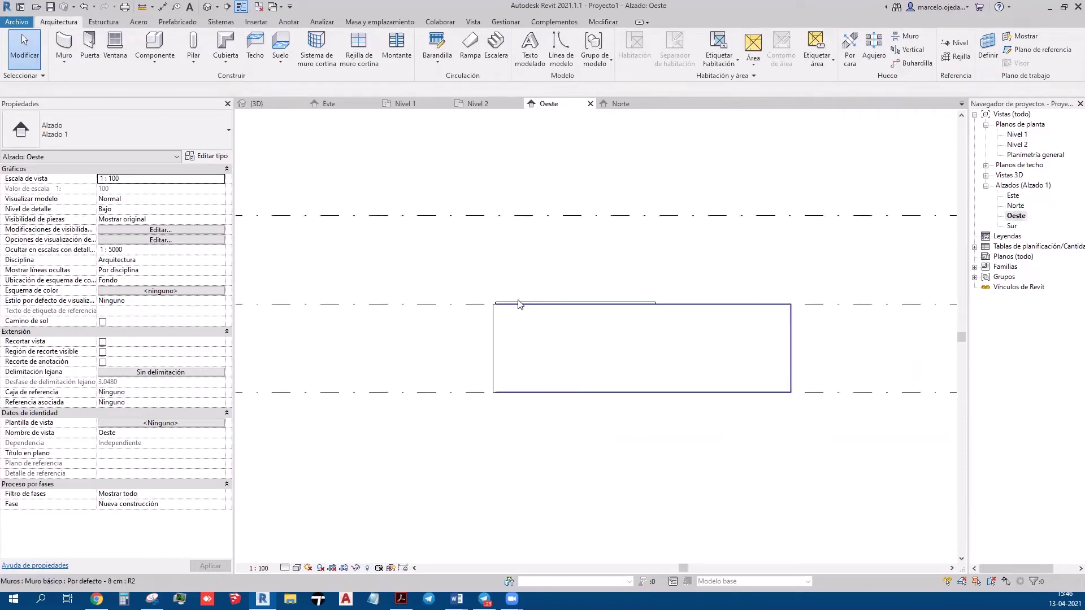
left_click(519, 303)
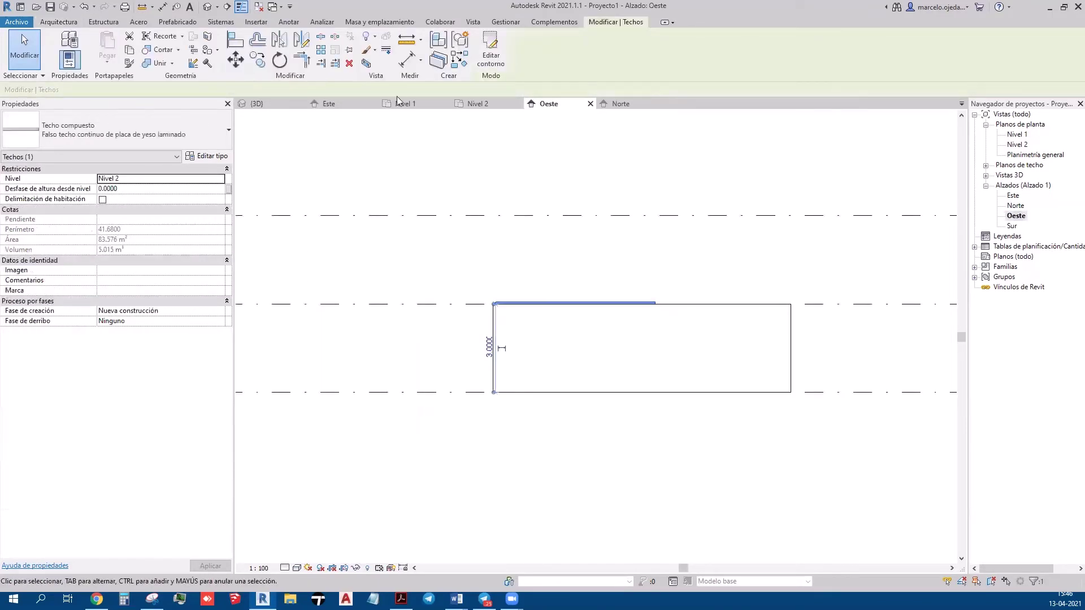
left_click(280, 60)
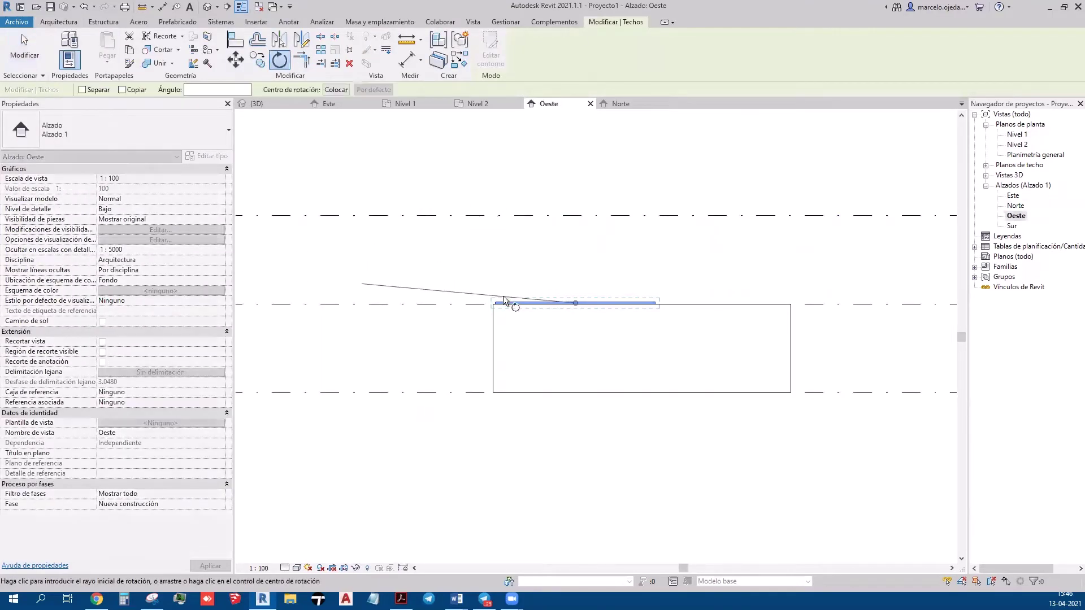
left_click(648, 300)
left_click(717, 290)
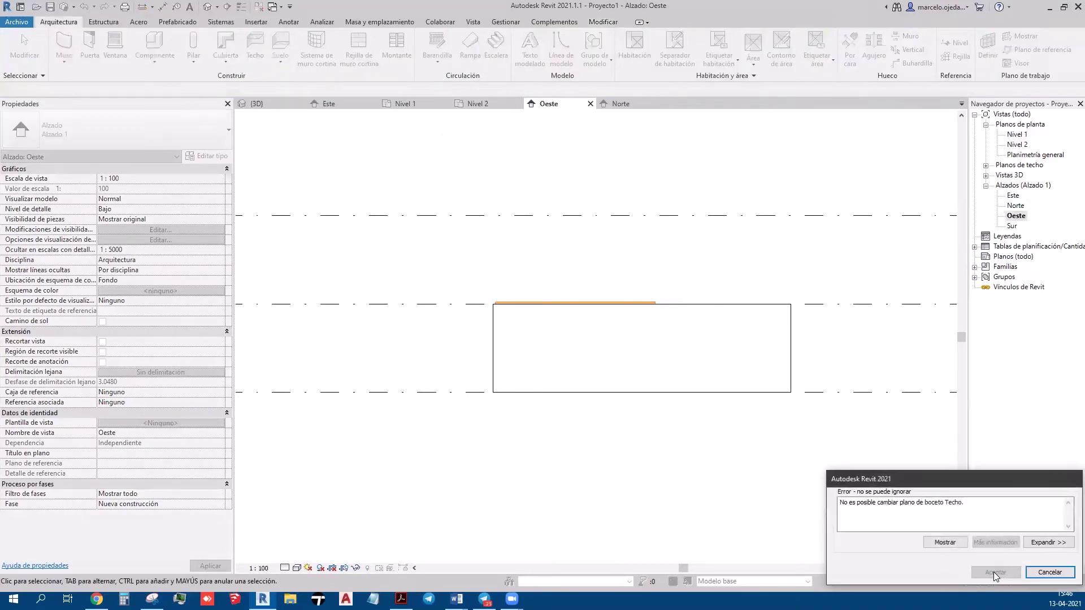
key("Escape")
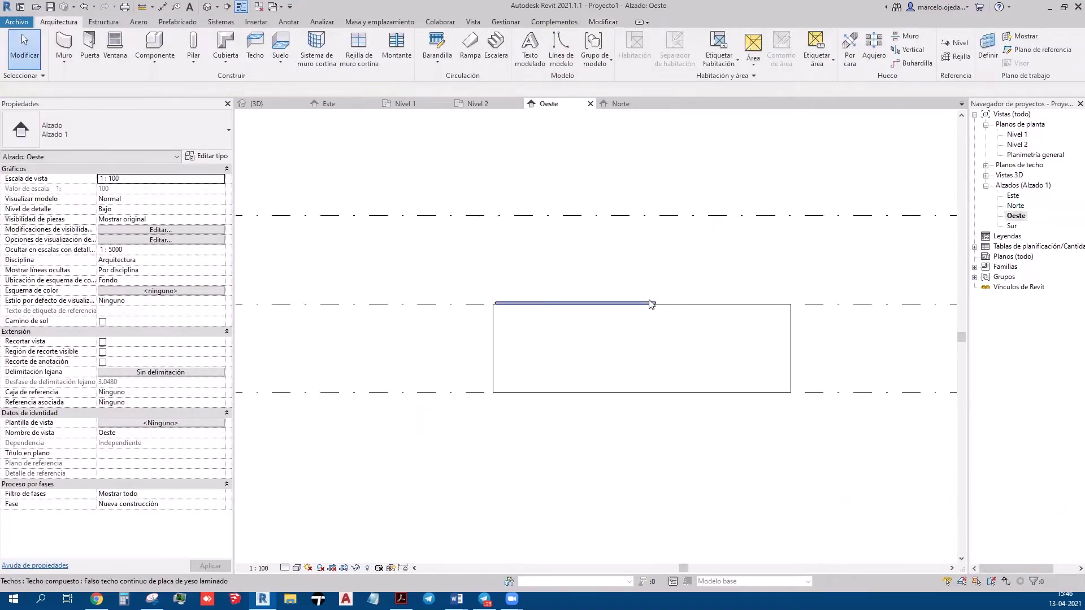
left_click(651, 304)
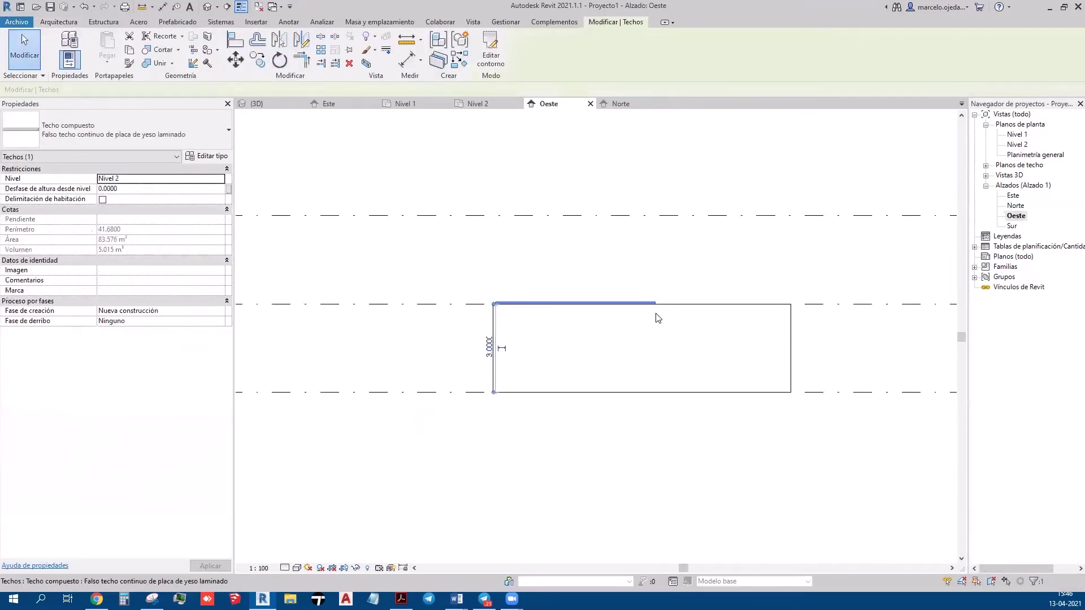
Review the ceiling's Type Properties without changes, then return to the {3D} view.
left_click(206, 156)
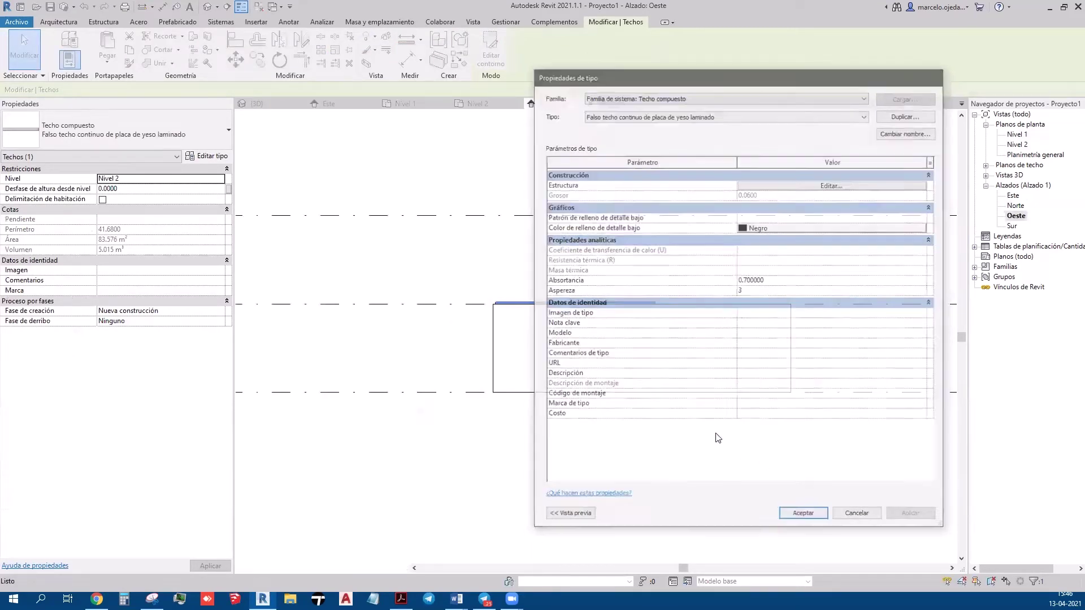
key("Escape")
middle_click_drag(684, 308, 625, 338)
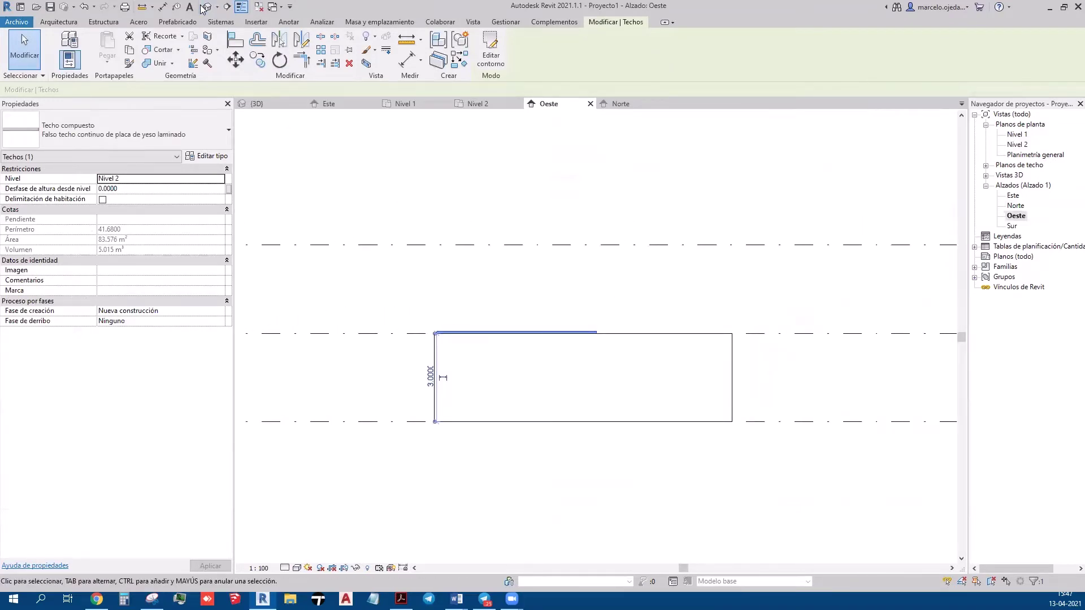
left_click(226, 8)
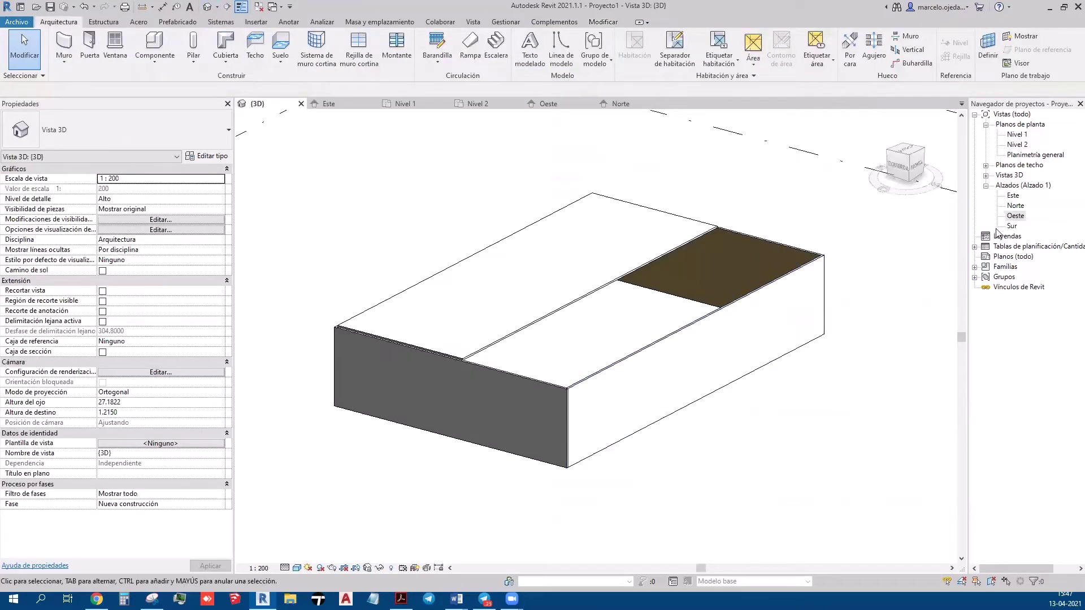
Select the ceiling, abandon a Height Offset From Level edit, then reselect and remove it.
left_click(551, 311)
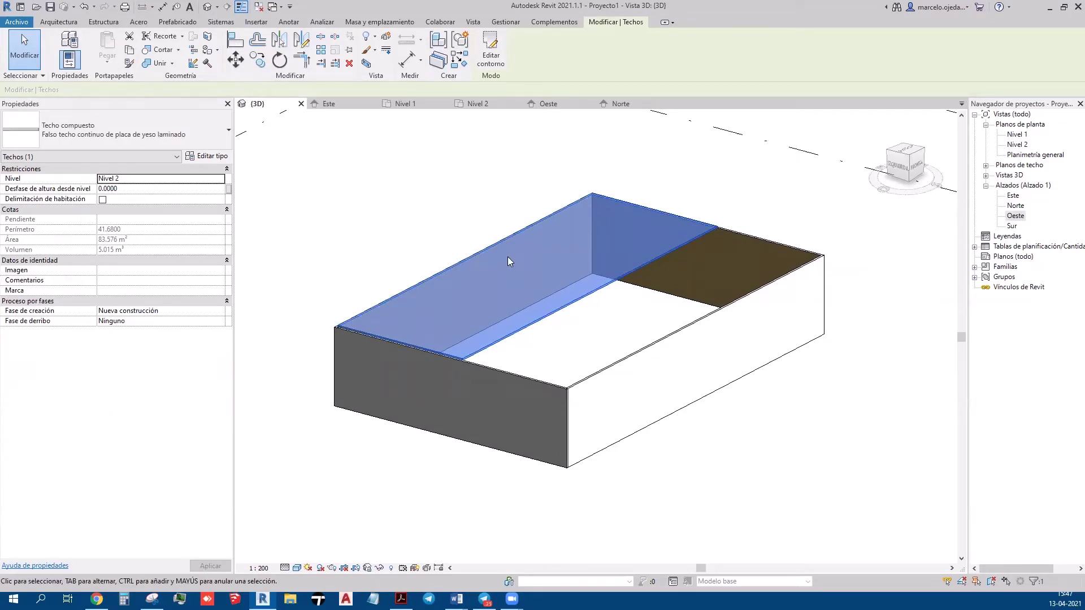
left_click(127, 190)
key("BackSpace")
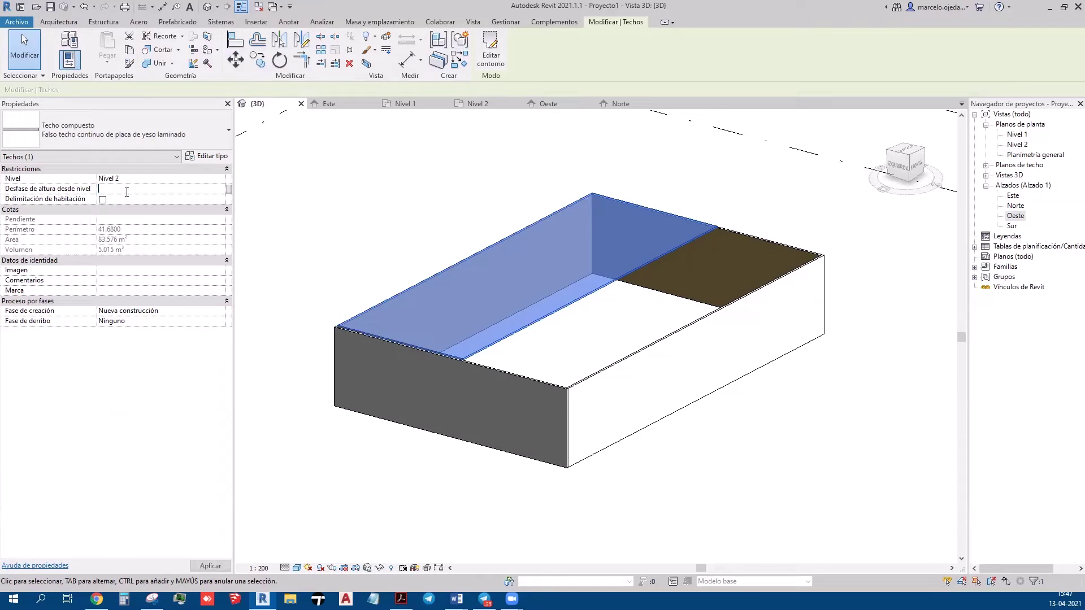
key("Return")
left_click(490, 335)
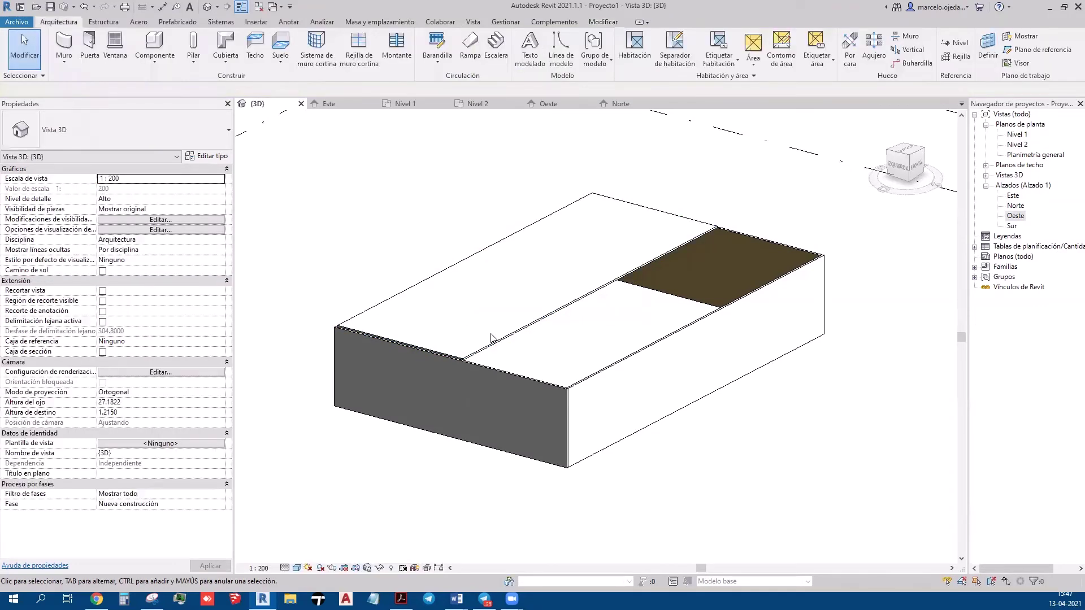
left_click(493, 339)
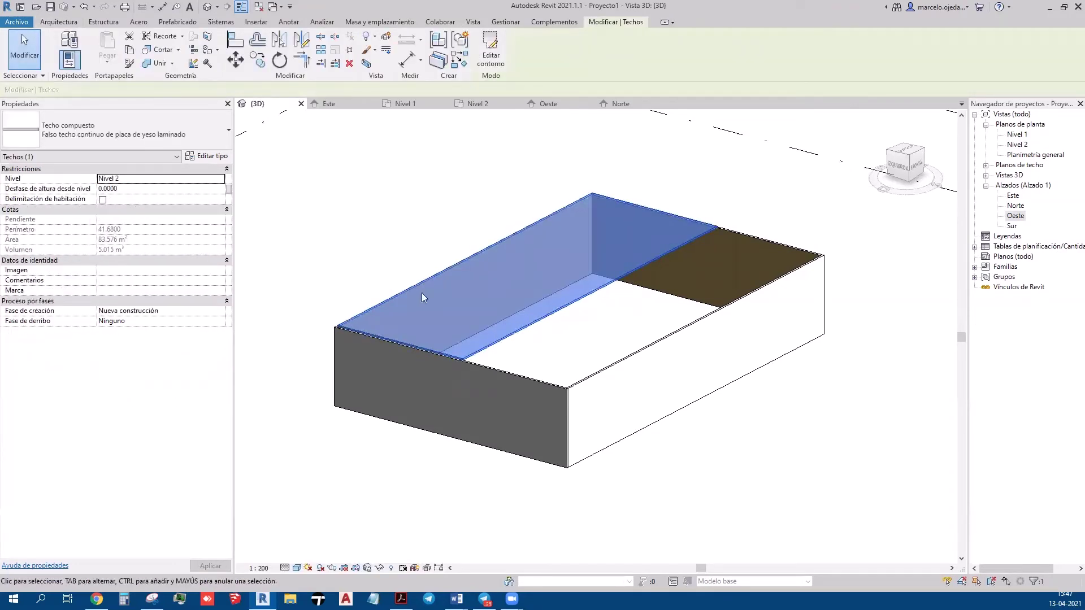
key("Escape")
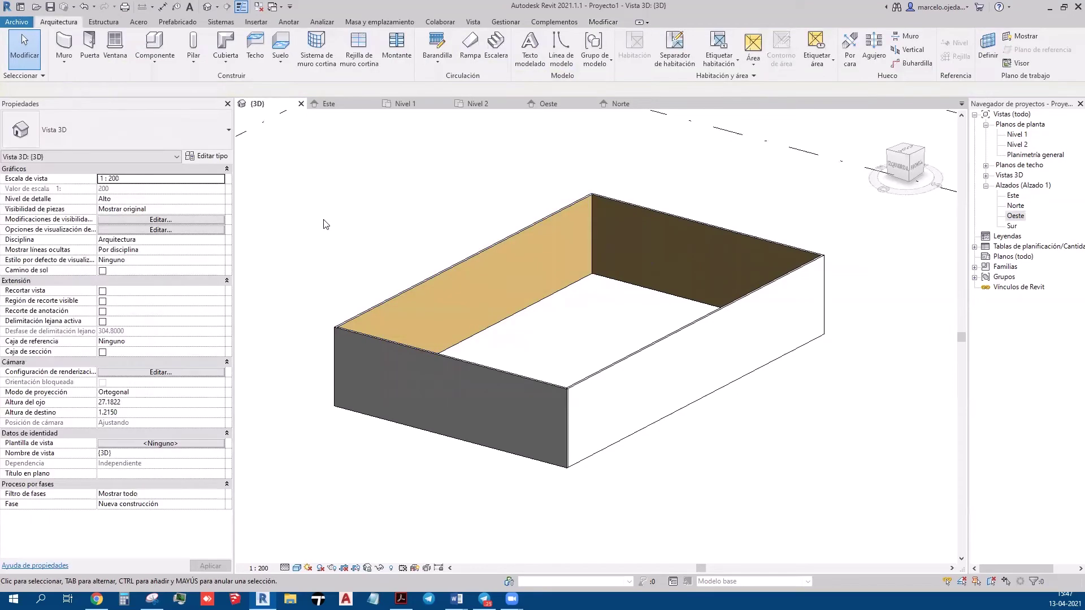
After a refused ceiling attempt in 3D, open the Nivel 1 floor plan via the Oeste elevation.
left_click(255, 57)
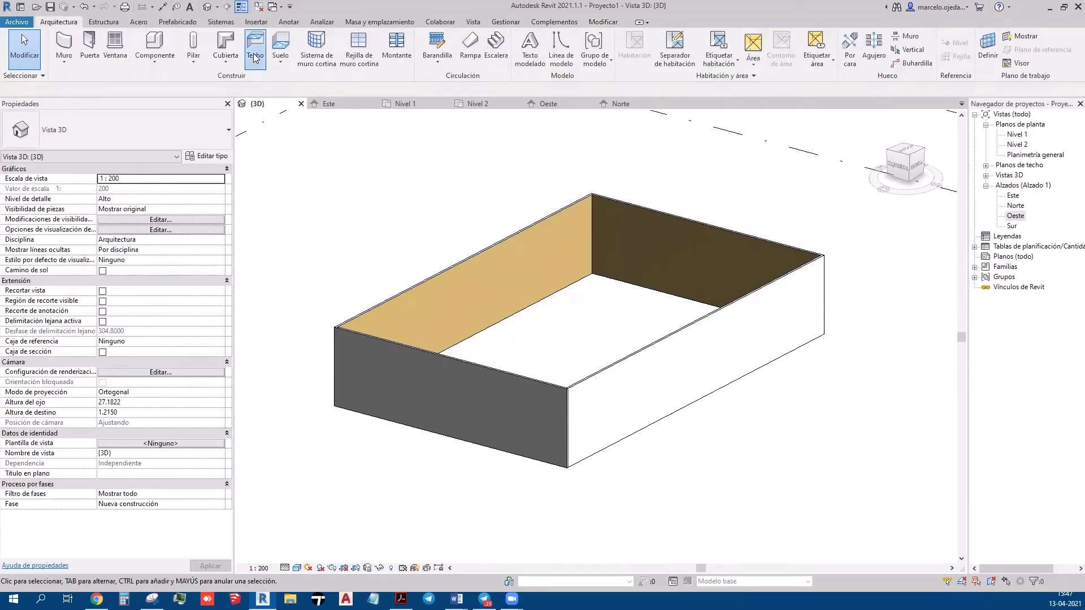
left_click(612, 329)
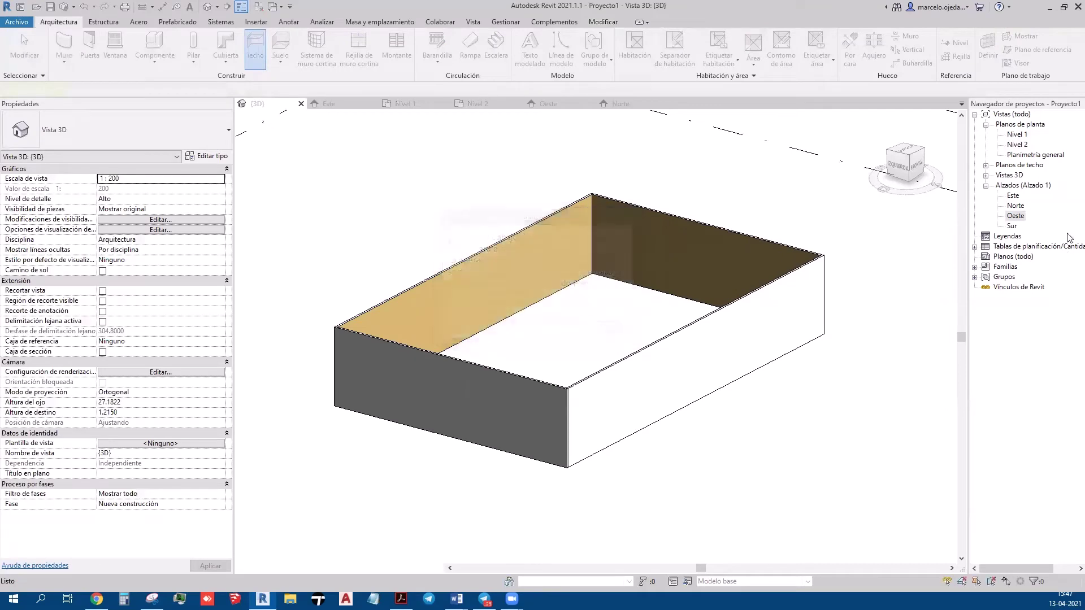
double_click(1015, 216)
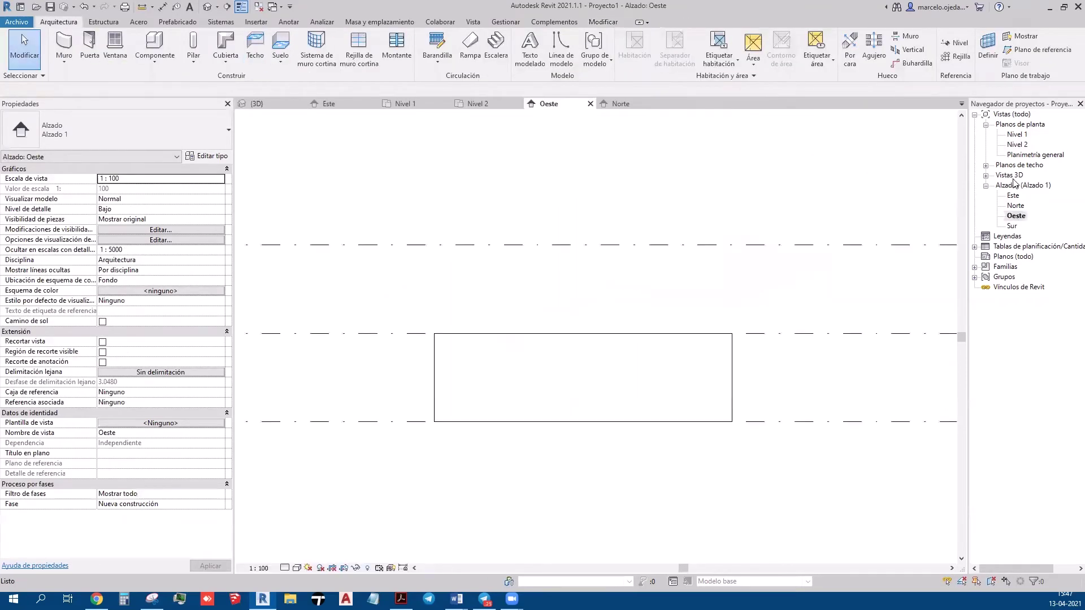
double_click(1014, 136)
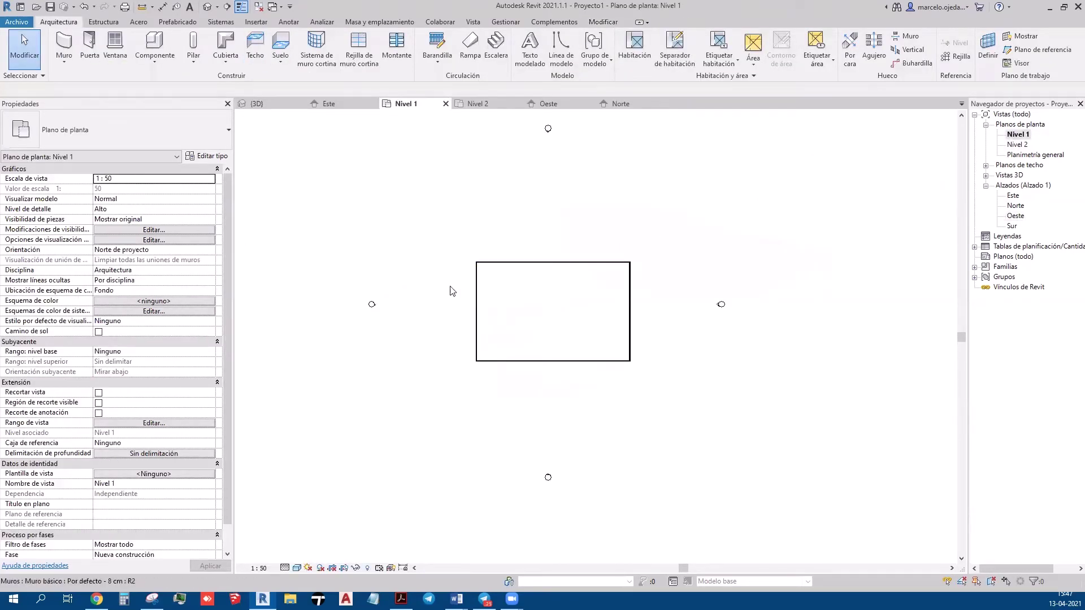
Start a sketched ceiling on Nivel 1 and draw a rectangle over the room's left strip.
left_click(255, 46)
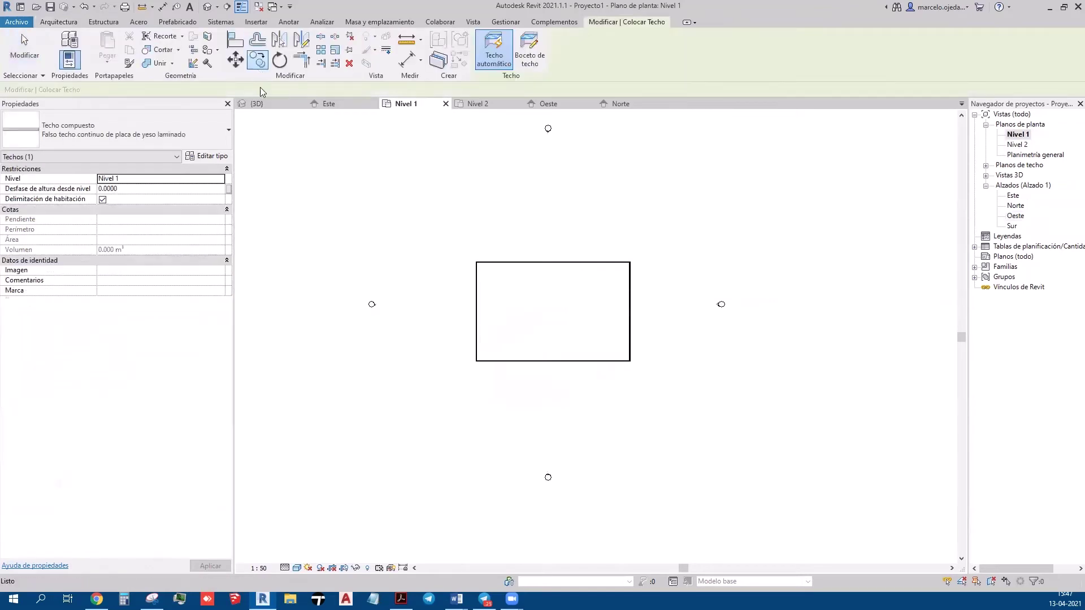
left_click(529, 50)
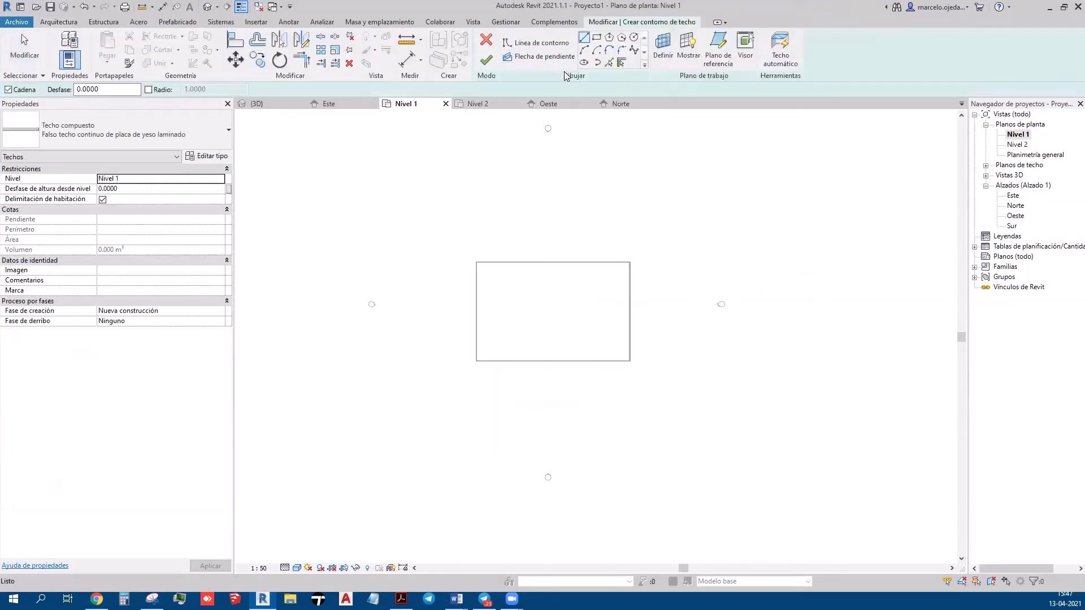
left_click(596, 37)
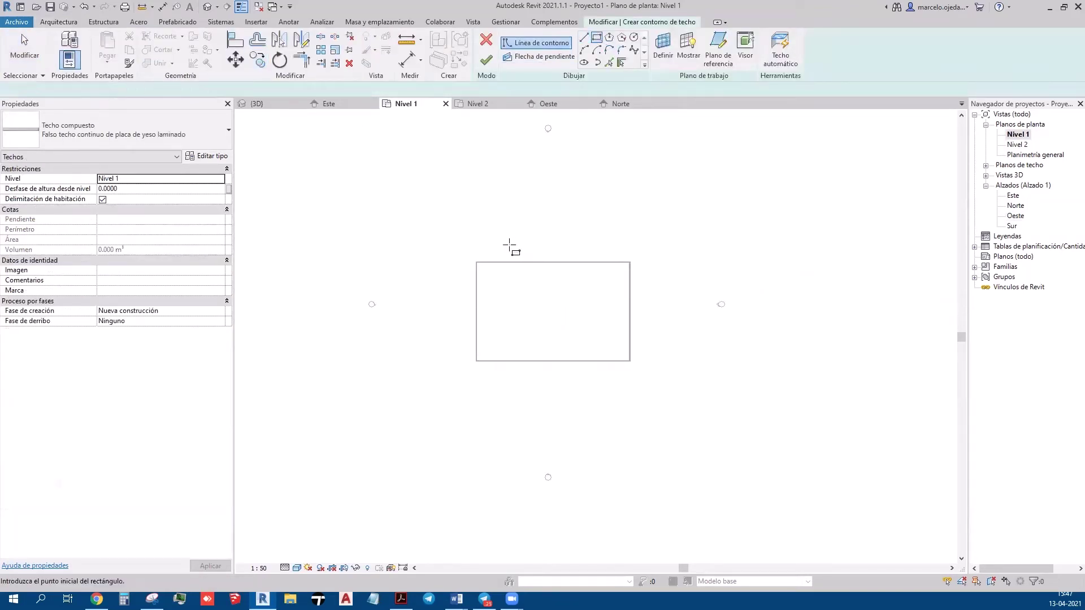
left_click(478, 262)
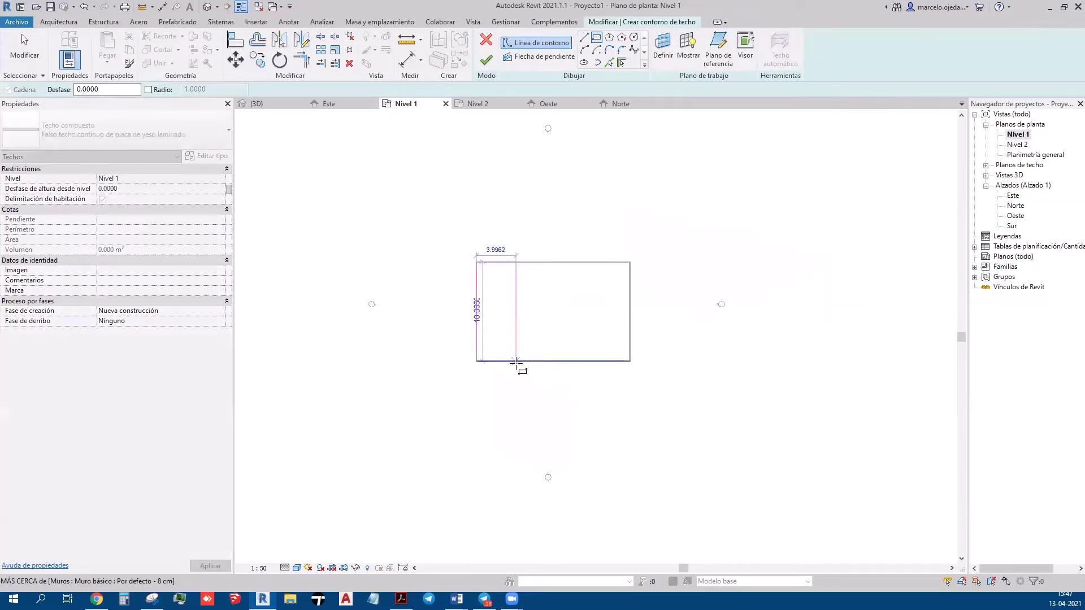
left_click(516, 361)
scroll(498, 327, "up", 1)
scroll(497, 326, "up", 3)
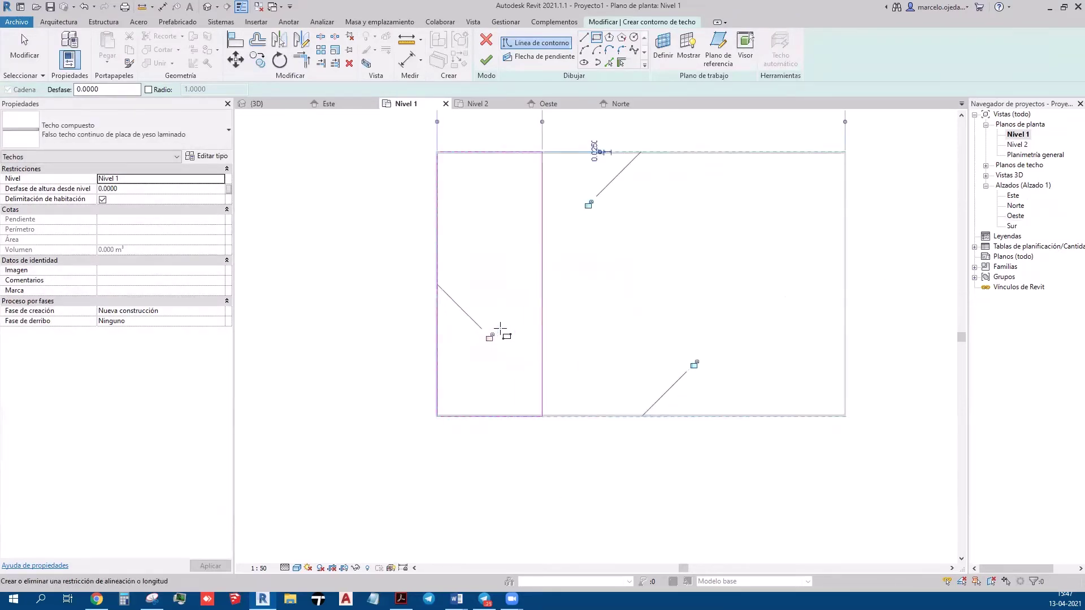
left_click(547, 58)
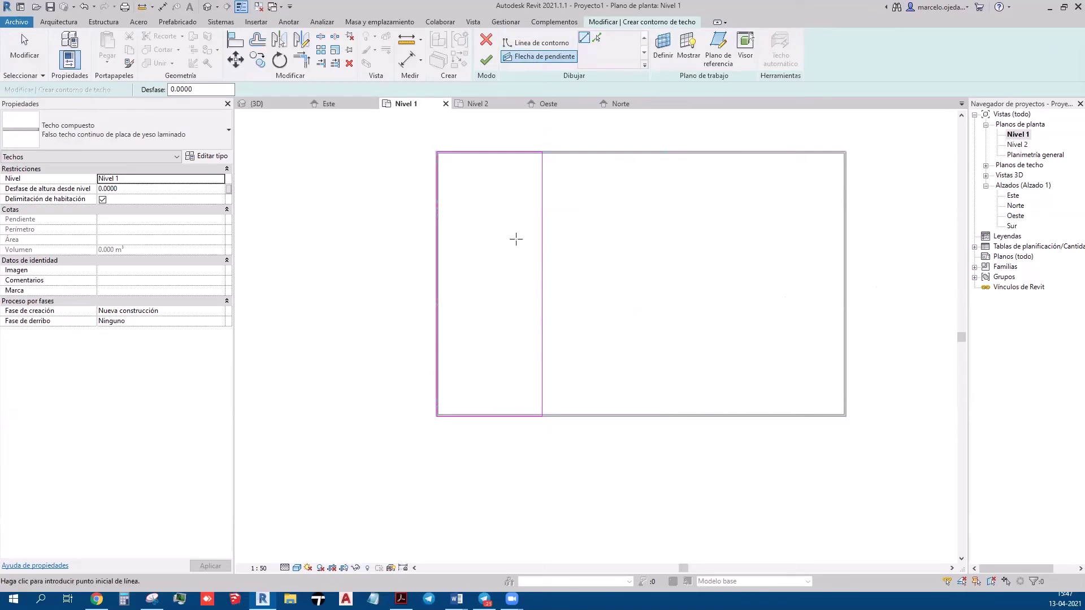
Draw a slope arrow from the sketch's inner edge to the left edge midpoint, then reframe the sketch.
left_click(541, 285)
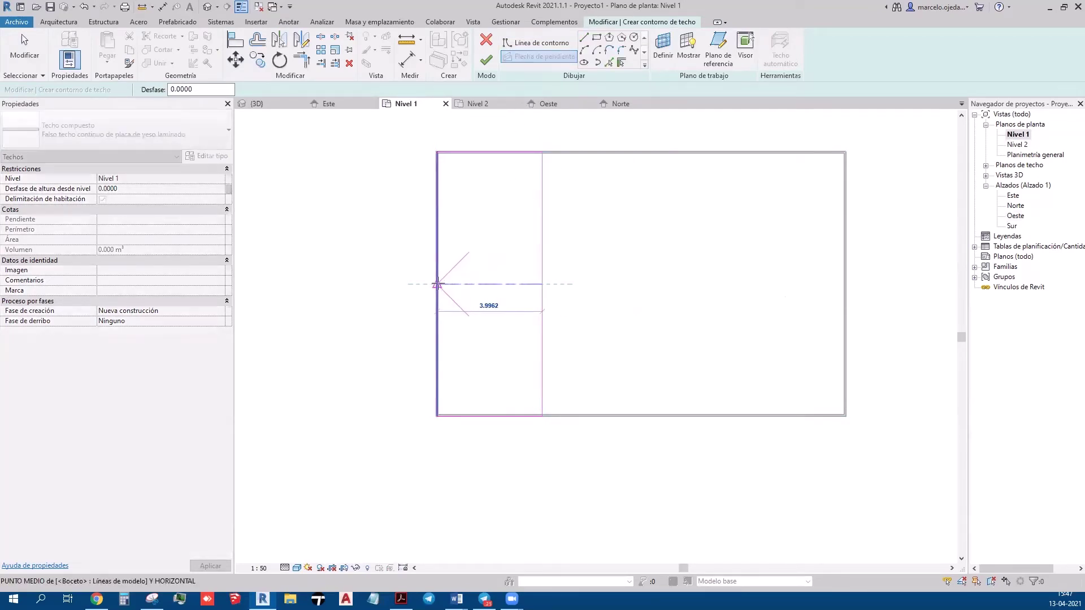
left_click(438, 284)
key("Escape")
key("Escape")
middle_click_drag(468, 317, 407, 395)
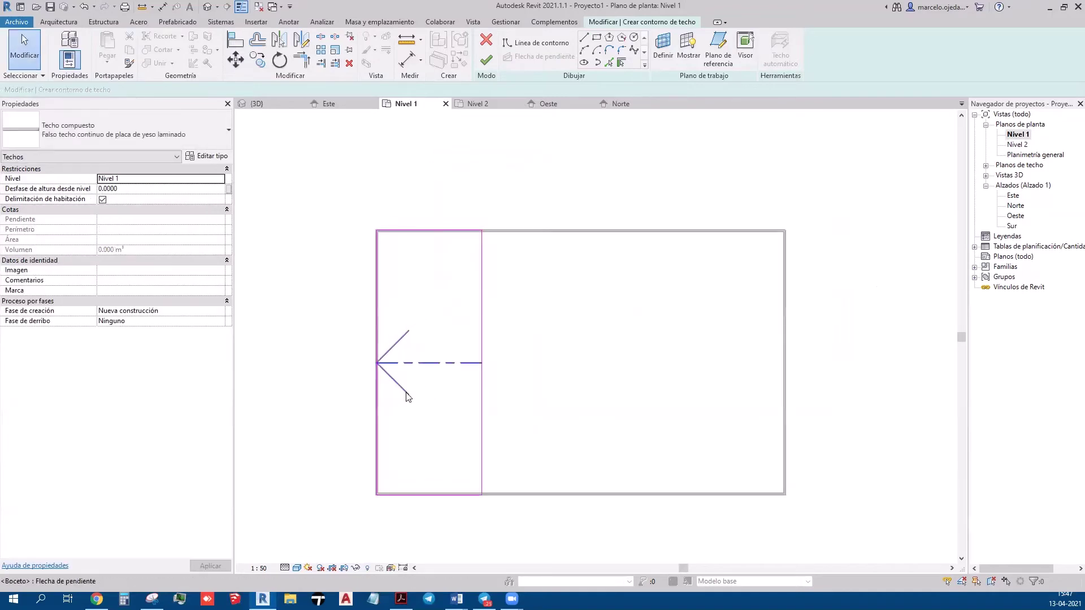
scroll(408, 397, "up", 2)
middle_click_drag(496, 417, 503, 374)
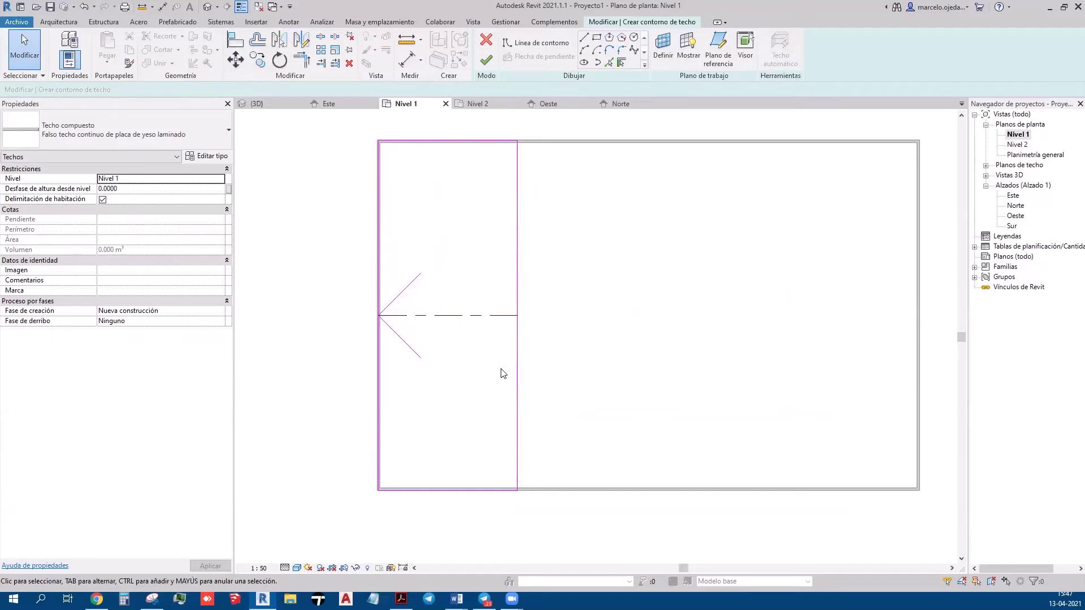
Set the slope arrow's end height offset to 1 and finish the ceiling sketch.
left_click(517, 320)
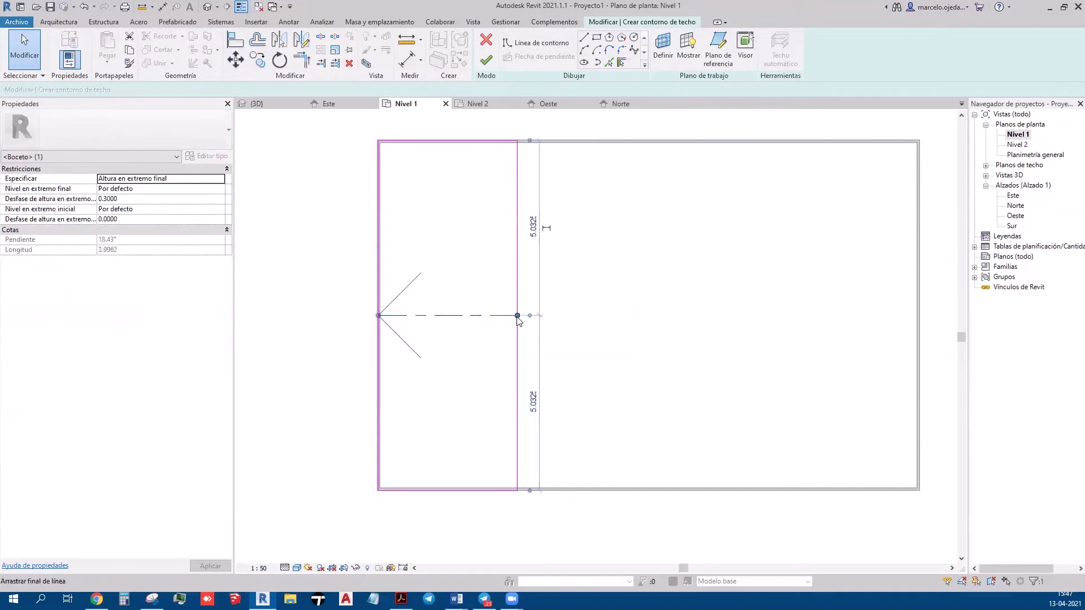
left_click(142, 199)
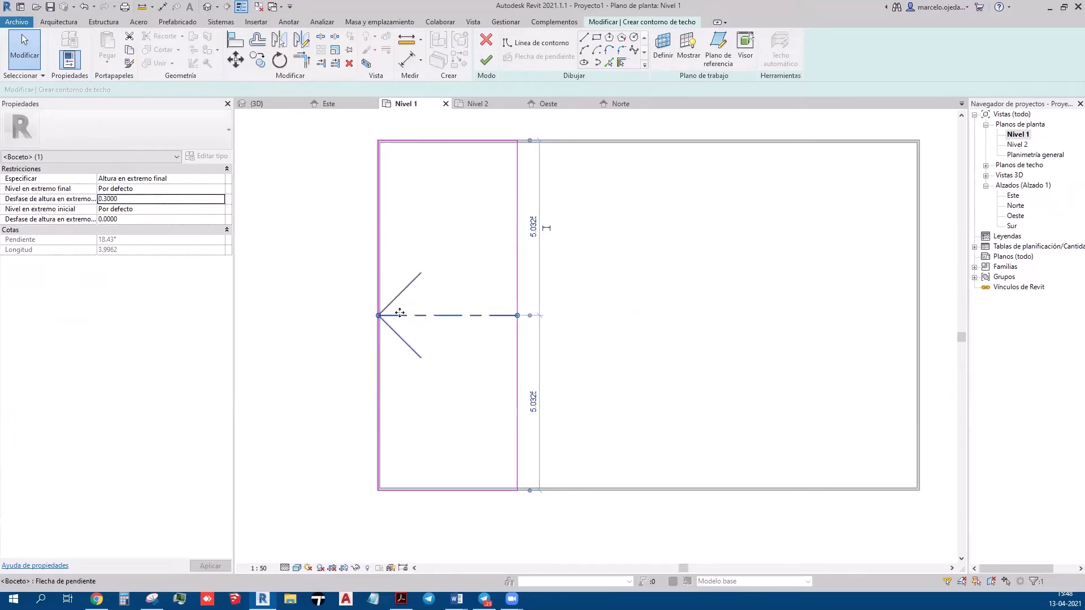
left_click(137, 199)
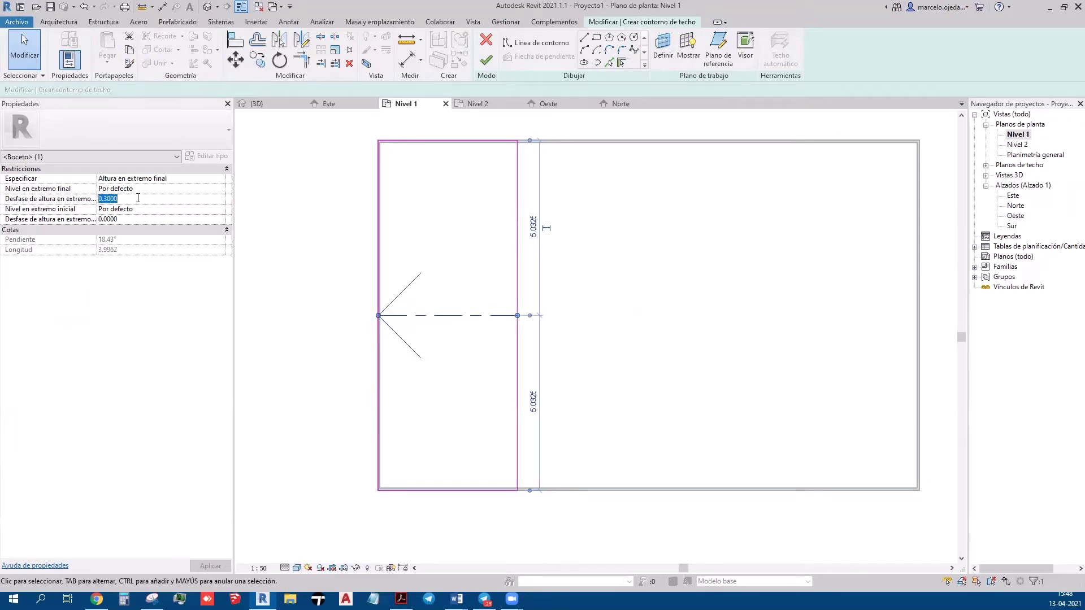
type("1")
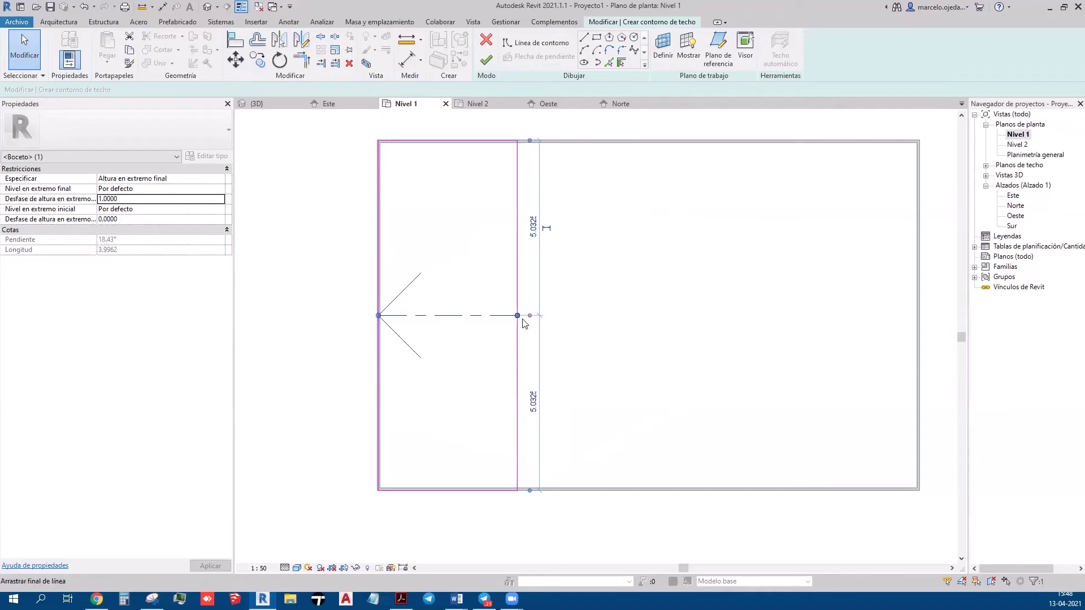
left_click(487, 61)
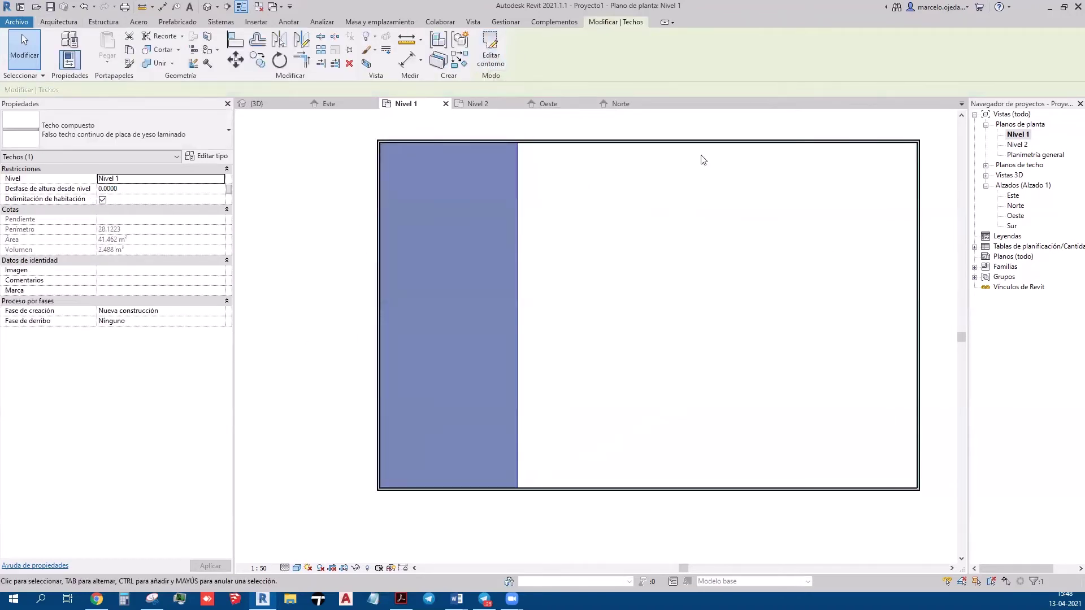
Inspect the new sloped ceiling in the {3D} view, orbiting and selecting it.
left_click(207, 7)
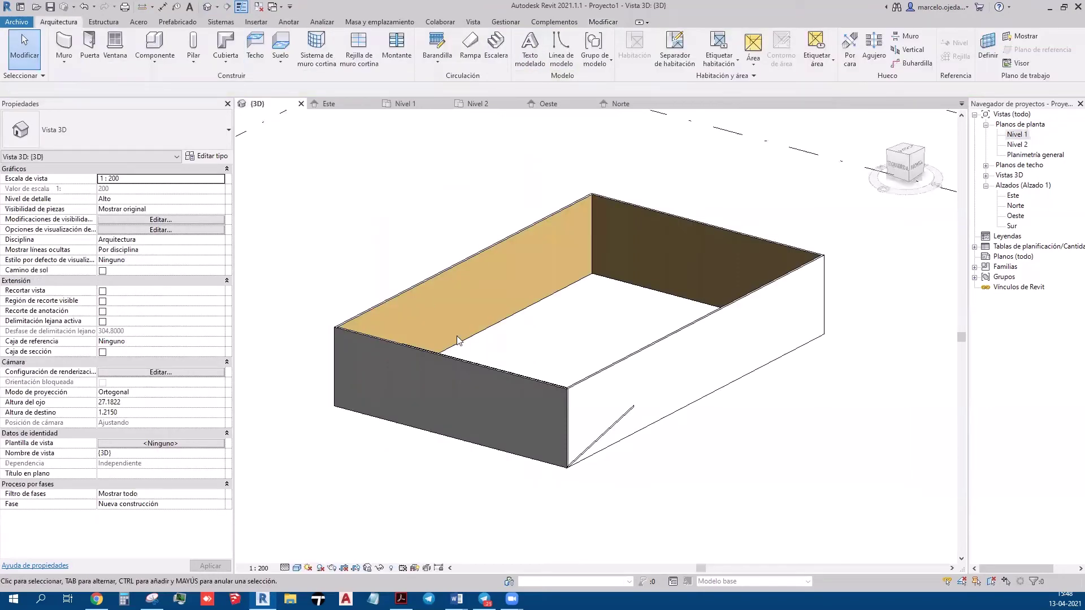
middle_click_drag(456, 336, 646, 365, "shift")
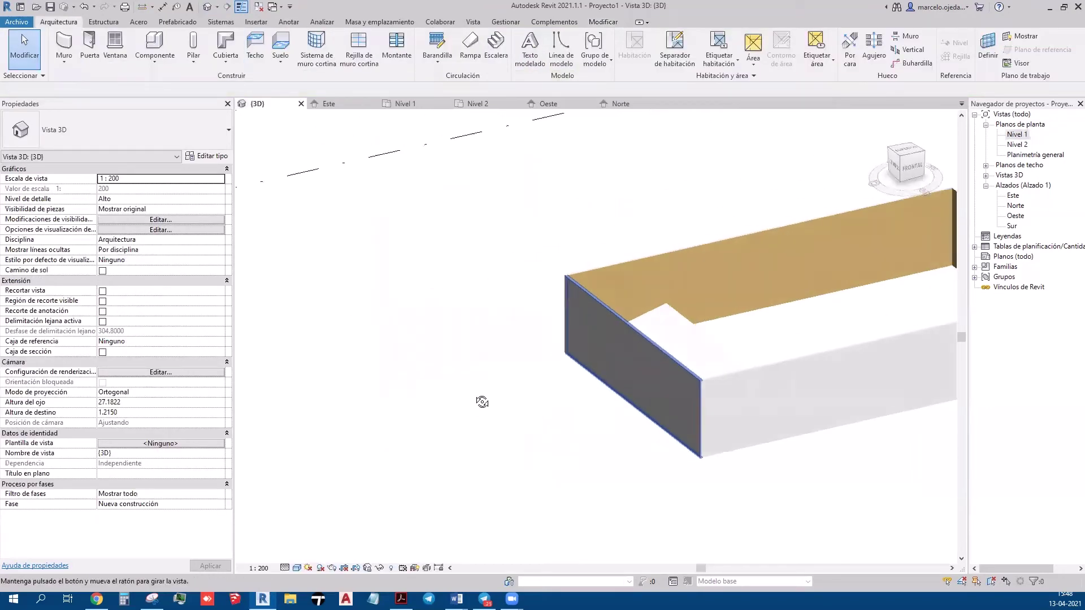
left_click(700, 350)
middle_click_drag(710, 418, 554, 416)
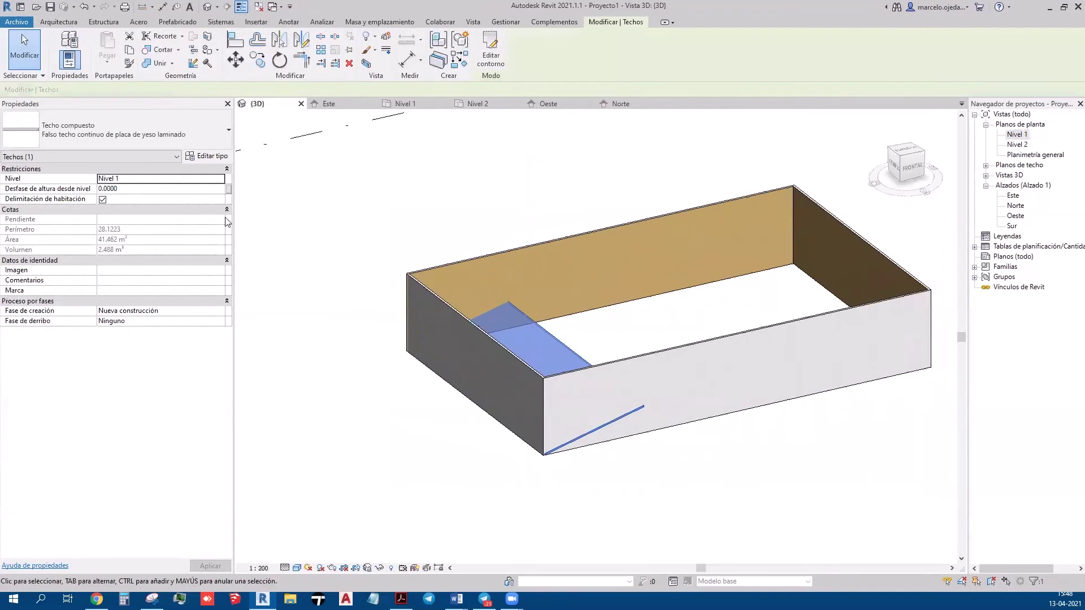
Change the ceiling's level to Nivel 2, apply, and orbit to a front view.
left_click(220, 179)
left_click(146, 200)
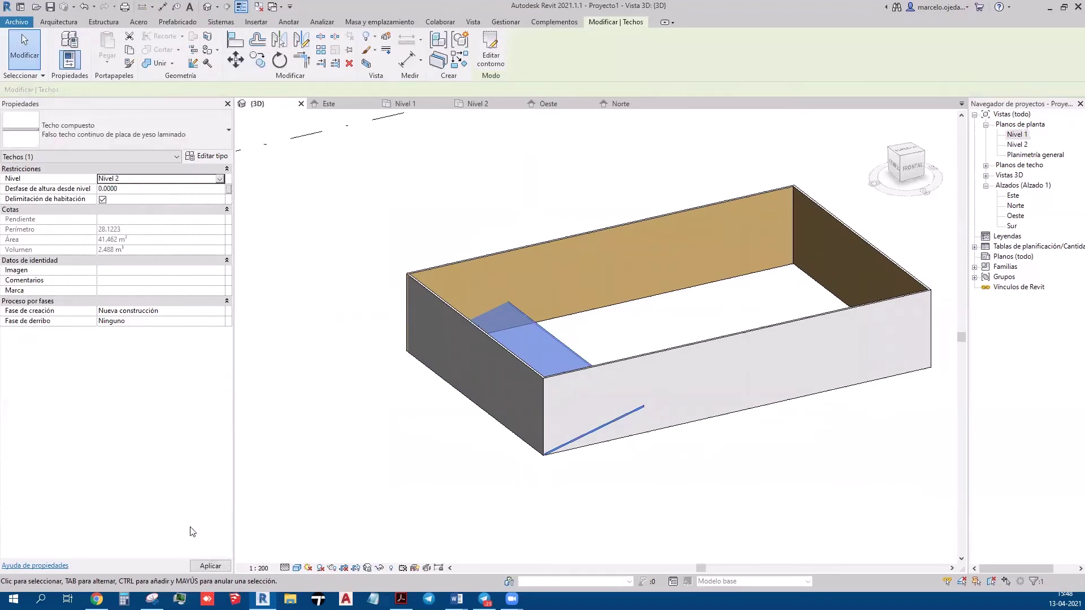
left_click(205, 566)
left_click(565, 473)
mouse_move(565, 474)
middle_mouse_down("shift")
mouse_move(494, 456)
mouse_move(371, 494)
mouse_move(281, 495)
middle_mouse_up("shift")
Reopen the raised ceiling's boundary sketch to check the slope arrow, then finish and reselect it.
left_click(439, 361)
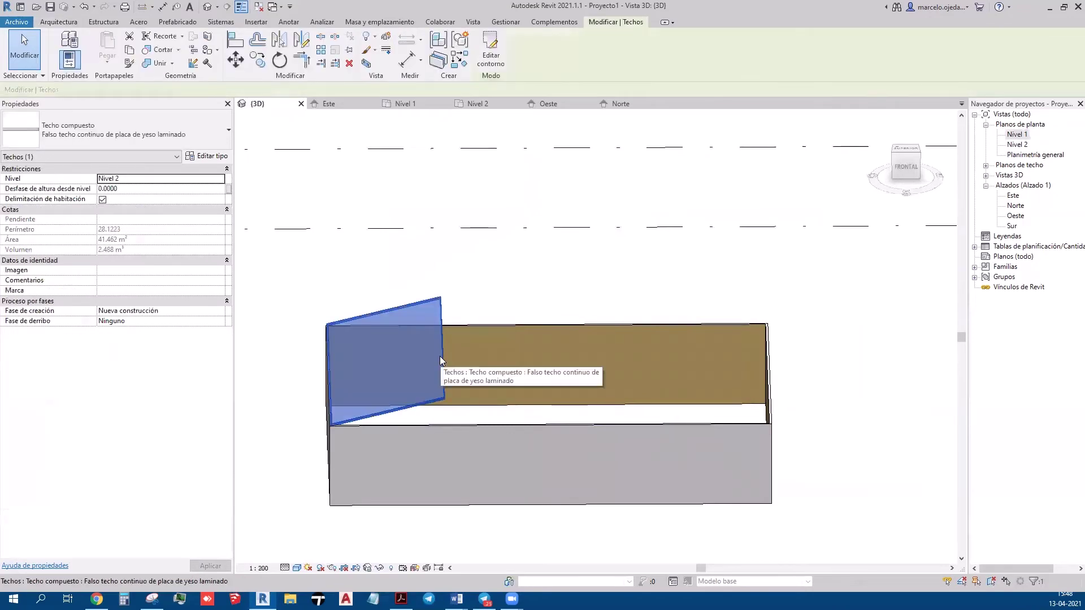
left_click(502, 63)
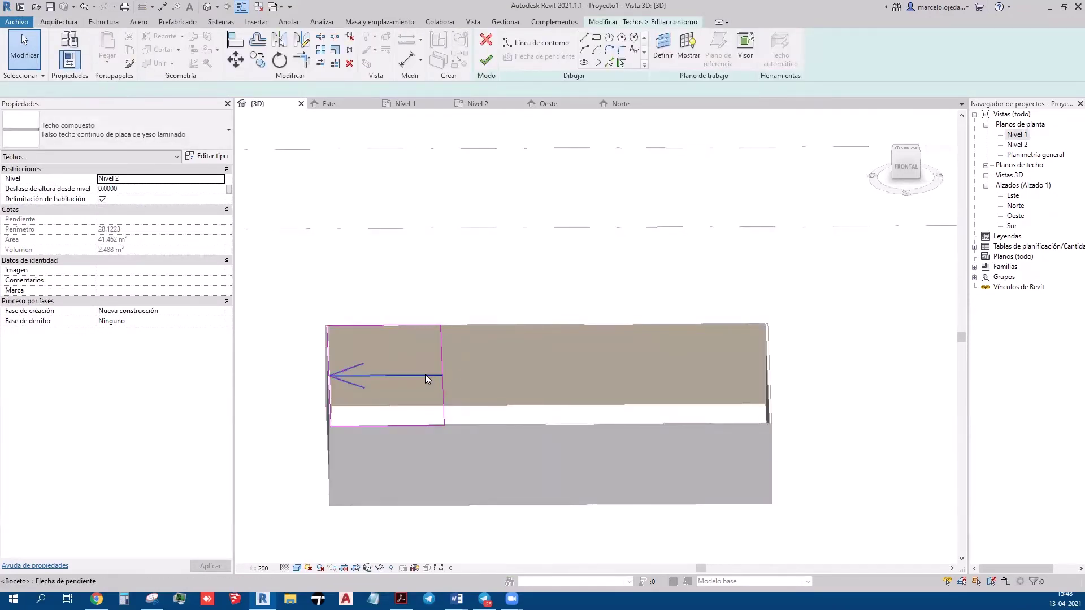
left_click(425, 375)
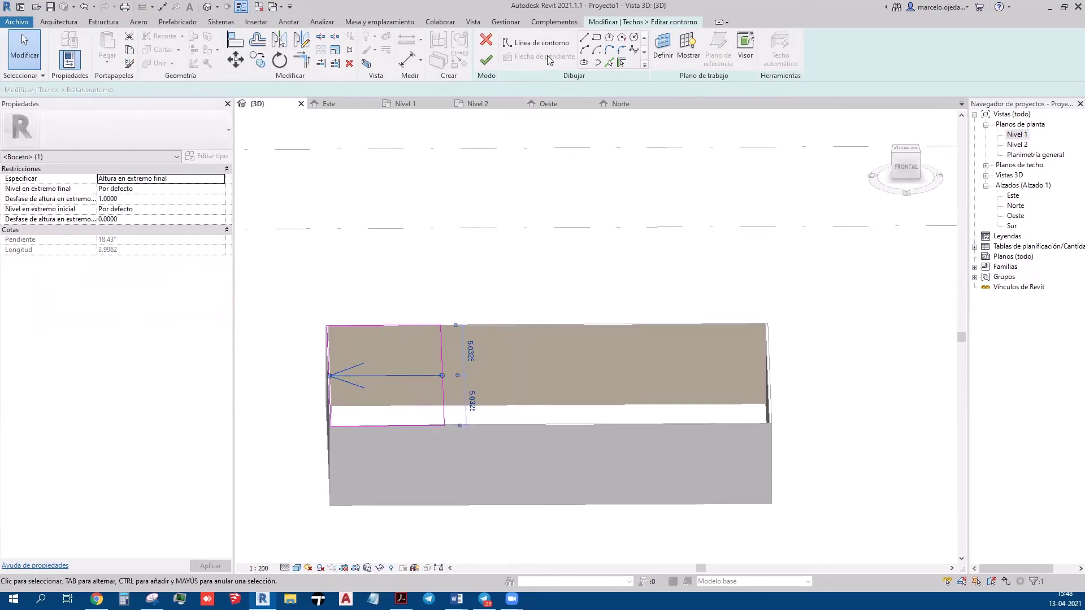
key("Escape")
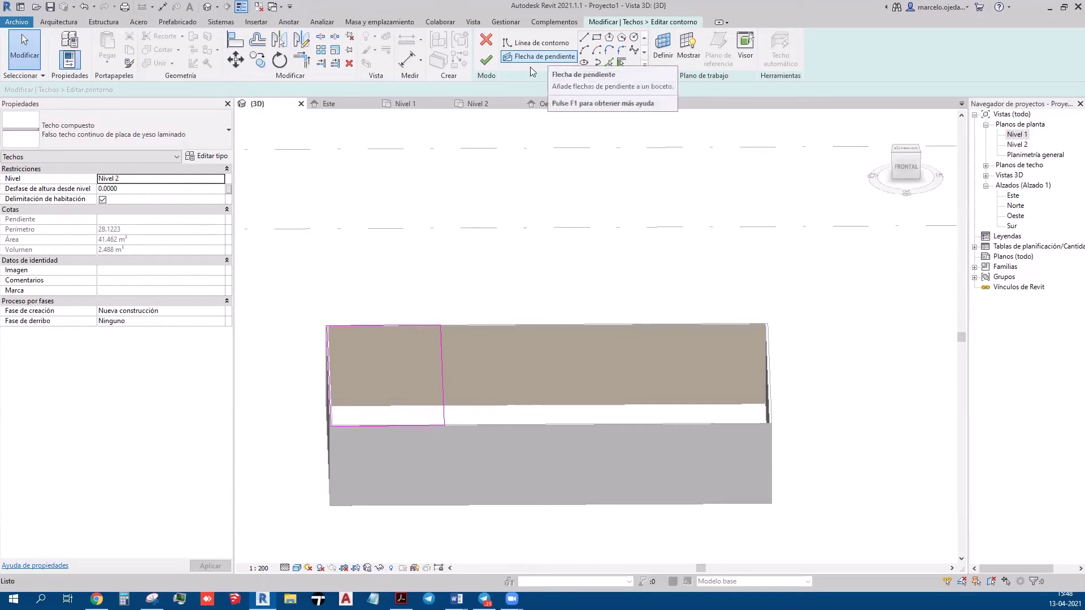
left_click(484, 60)
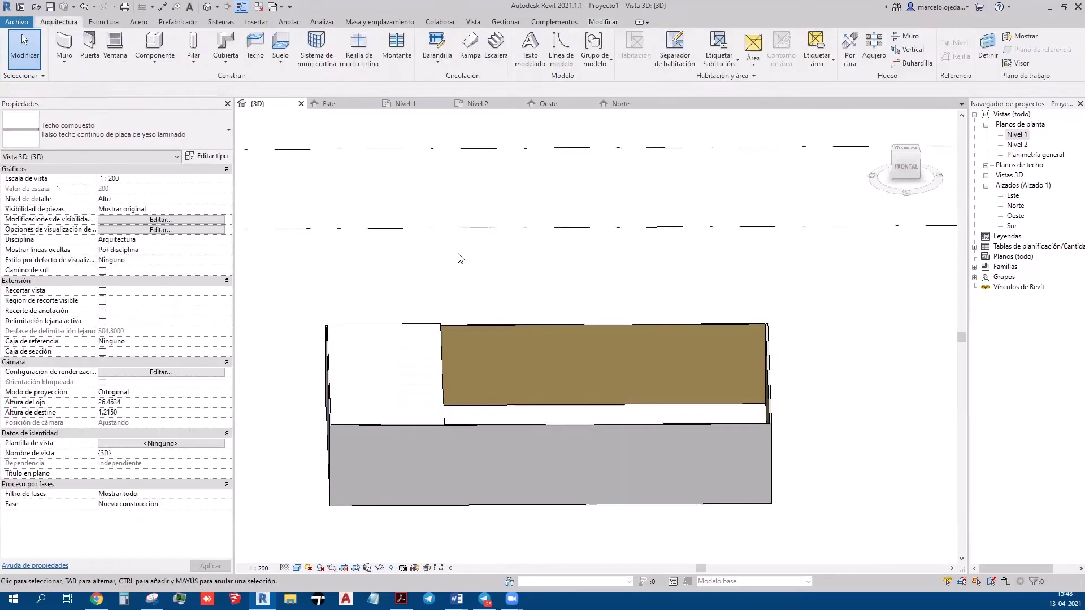
left_click(442, 379)
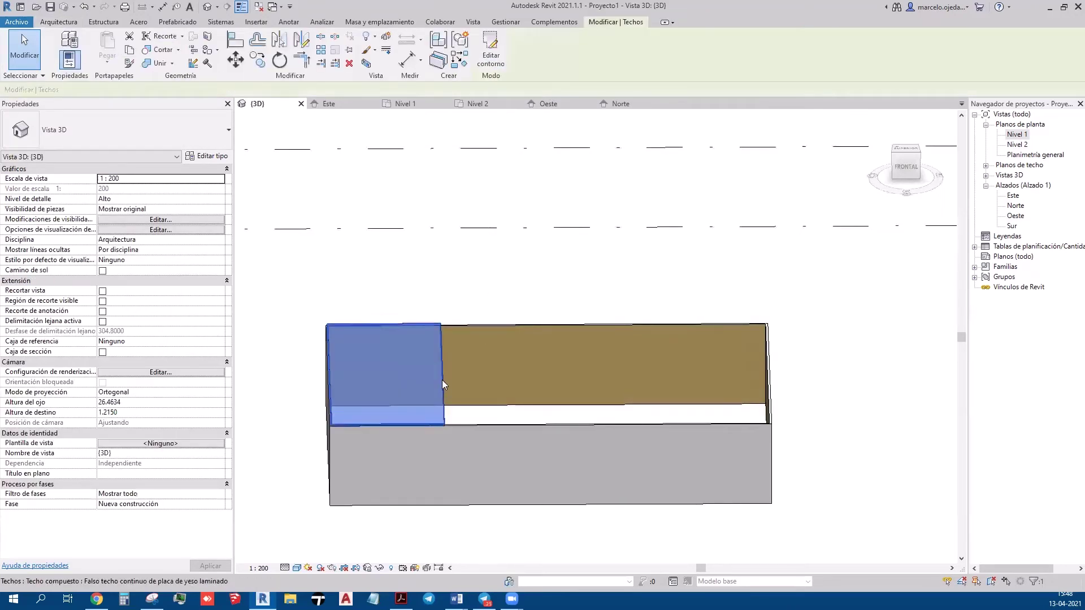
In the ceiling's boundary sketch, draw a new slope arrow from the sketch edge to the left edge.
left_click(499, 54)
left_click(527, 59)
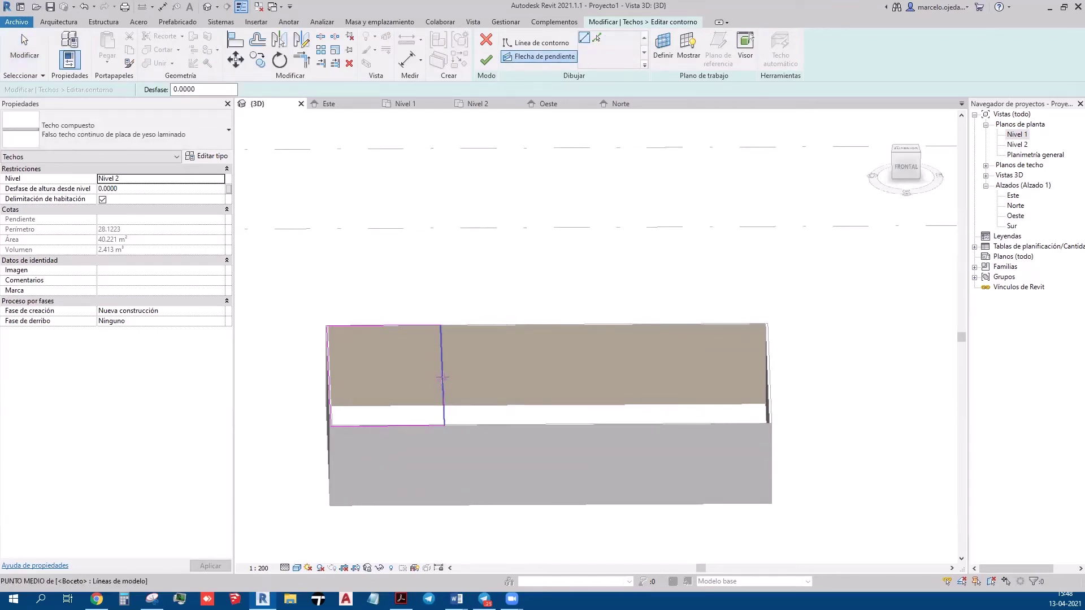
left_click(443, 377)
left_click(330, 376)
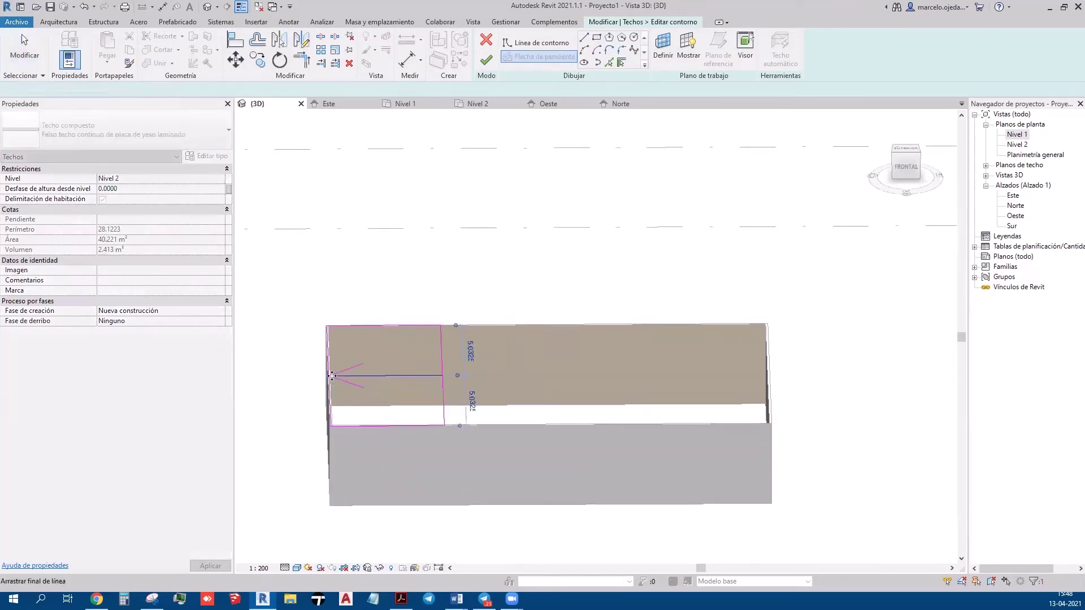
key("Escape")
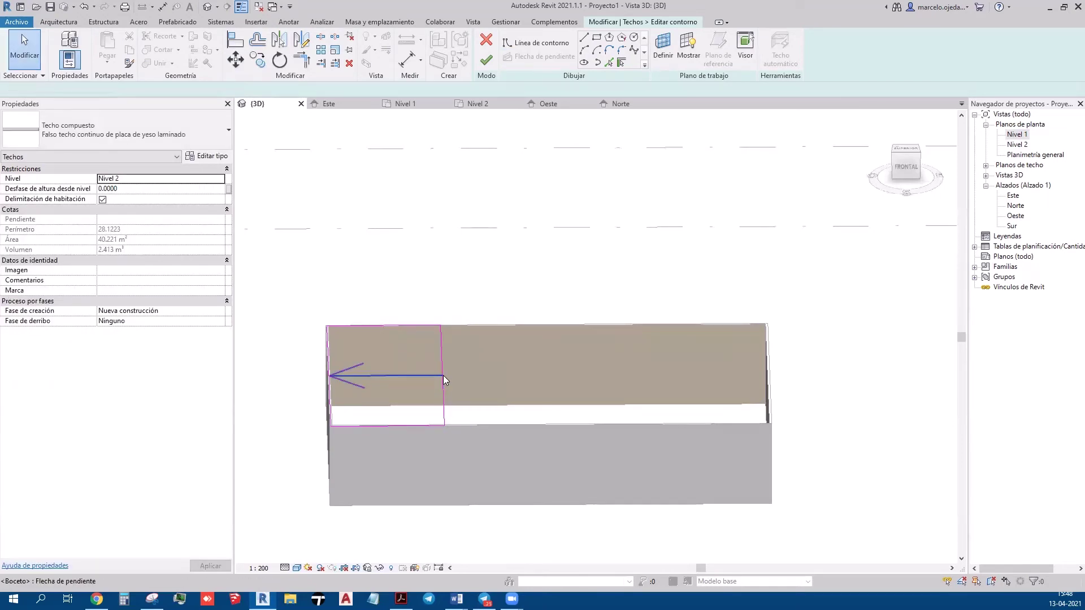
Set the new slope arrow's end height offset to 1 and finish the sketch.
left_click(443, 376)
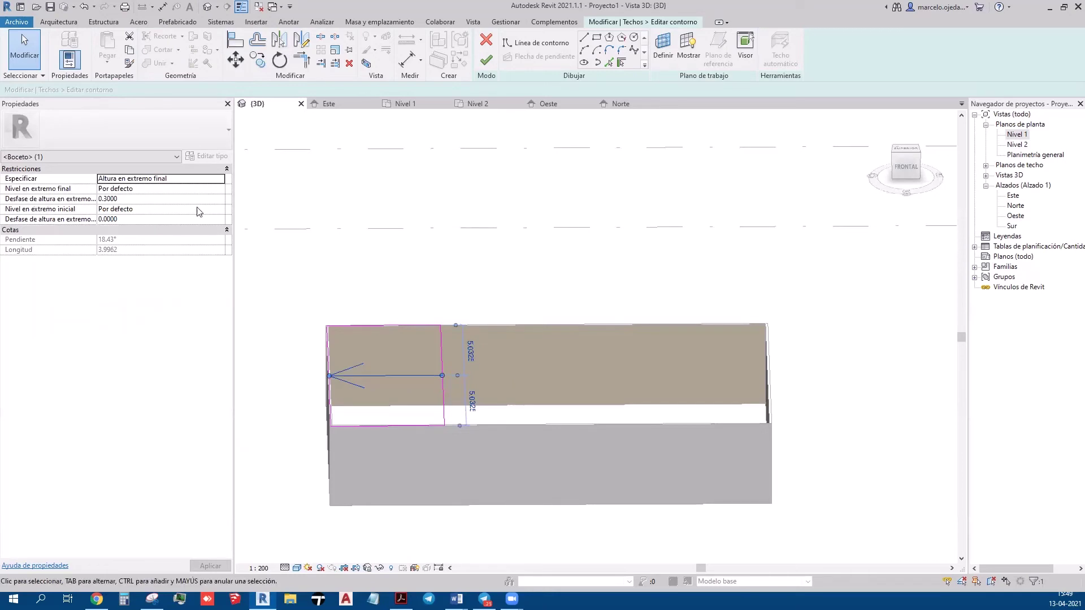
left_click(157, 197)
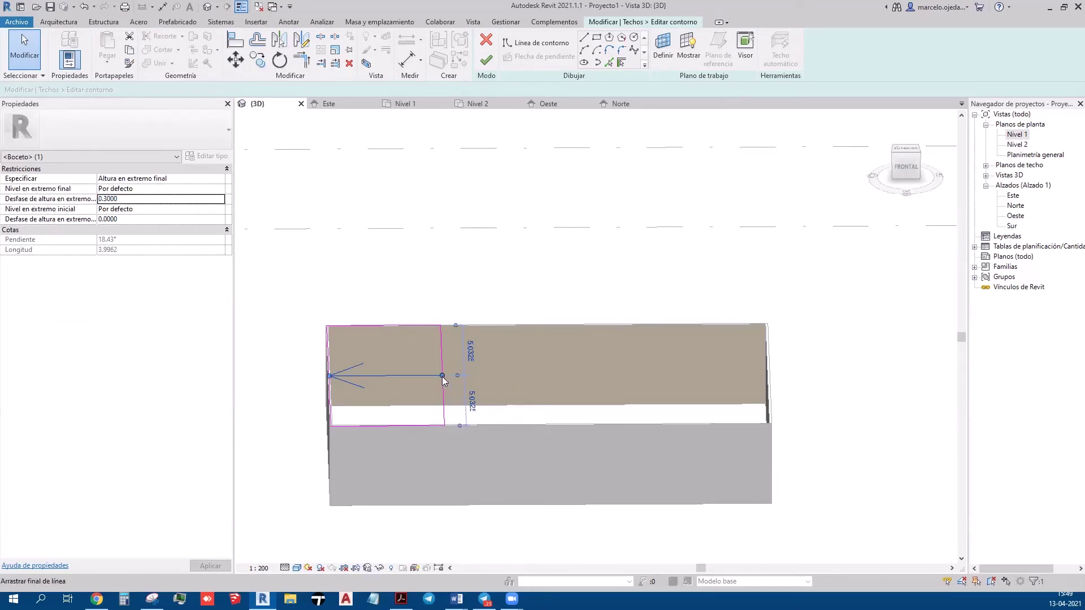
left_click(128, 198)
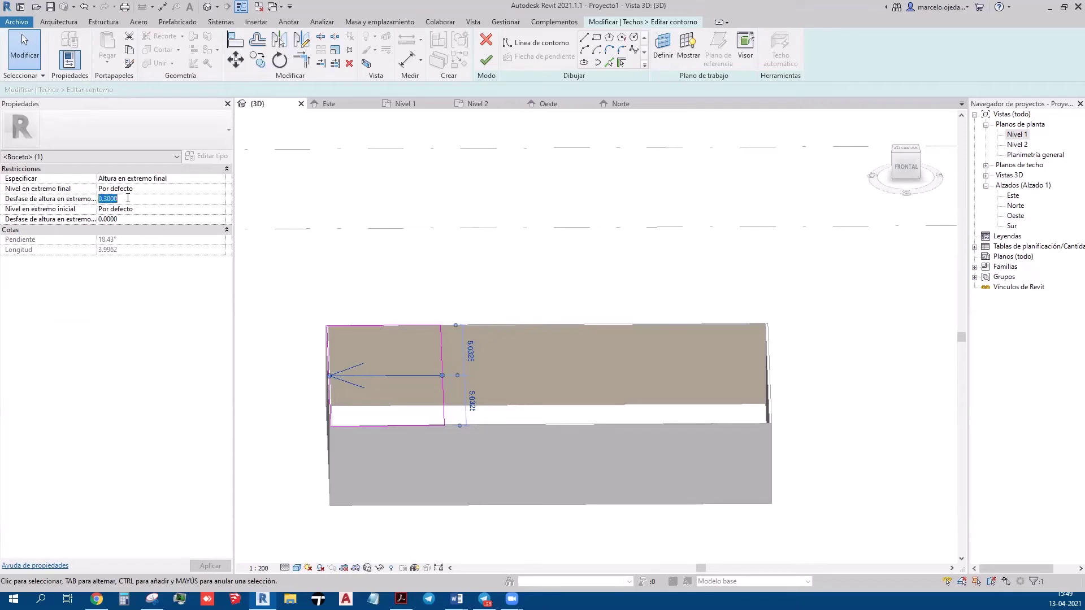
type("1")
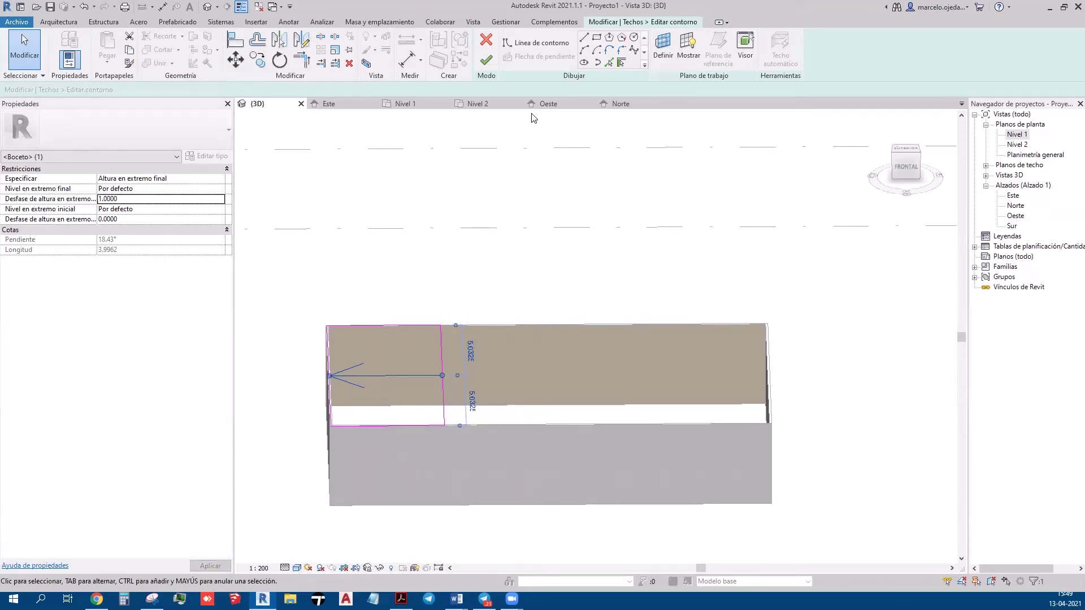
left_click(487, 61)
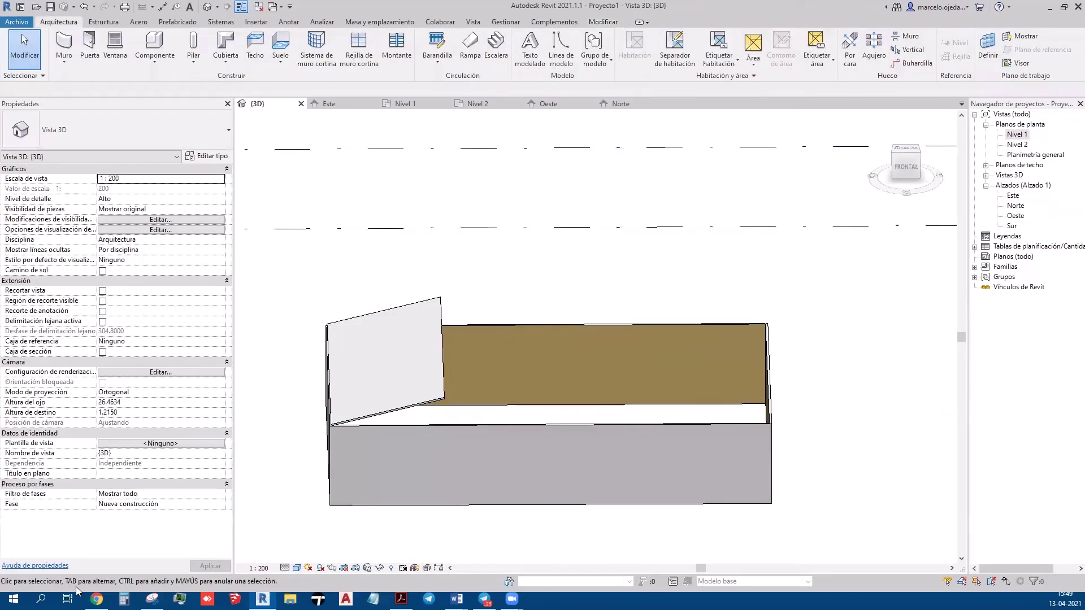
left_click(97, 599)
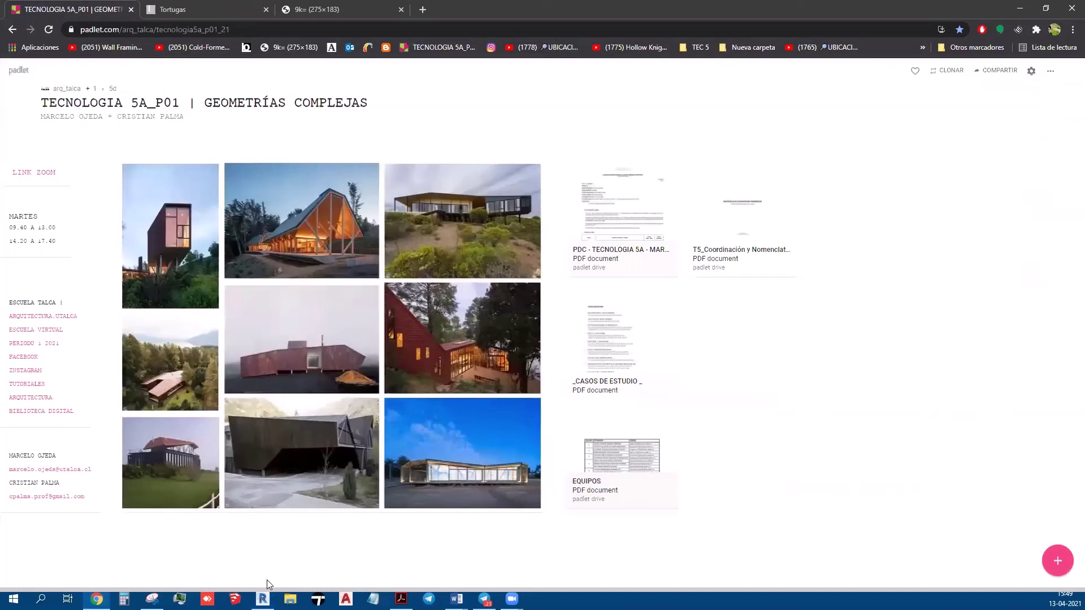
mouse_move(356, 230)
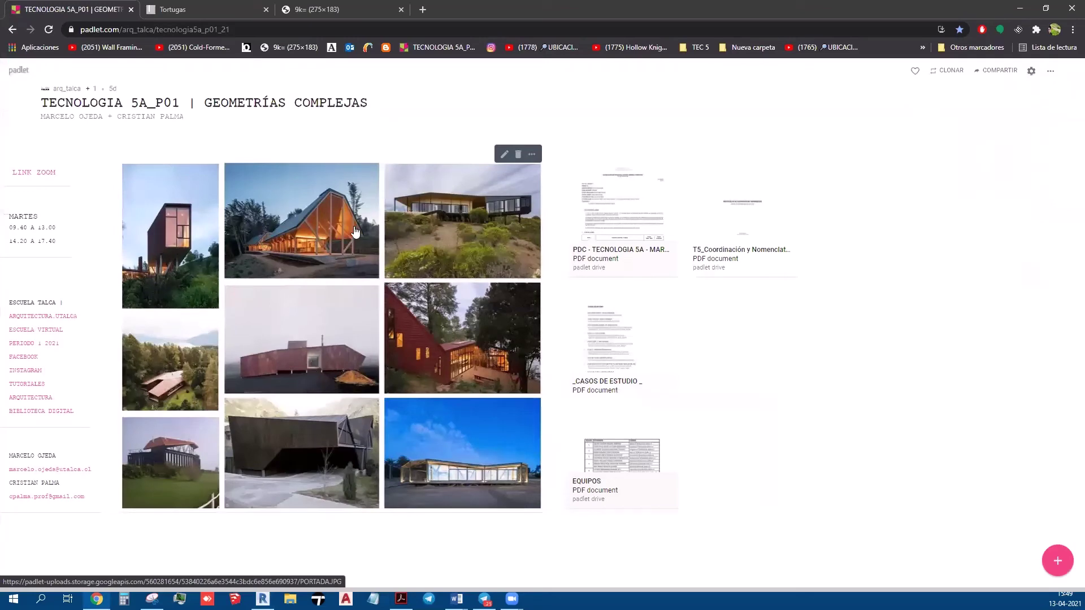
left_click(1011, 10)
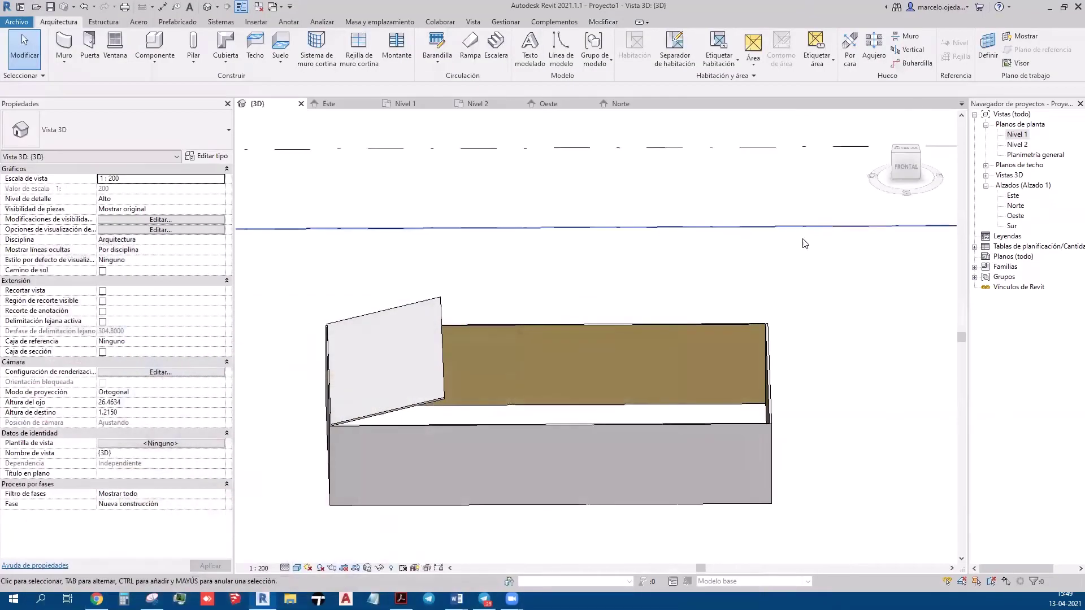
left_click(433, 396)
left_click(503, 278)
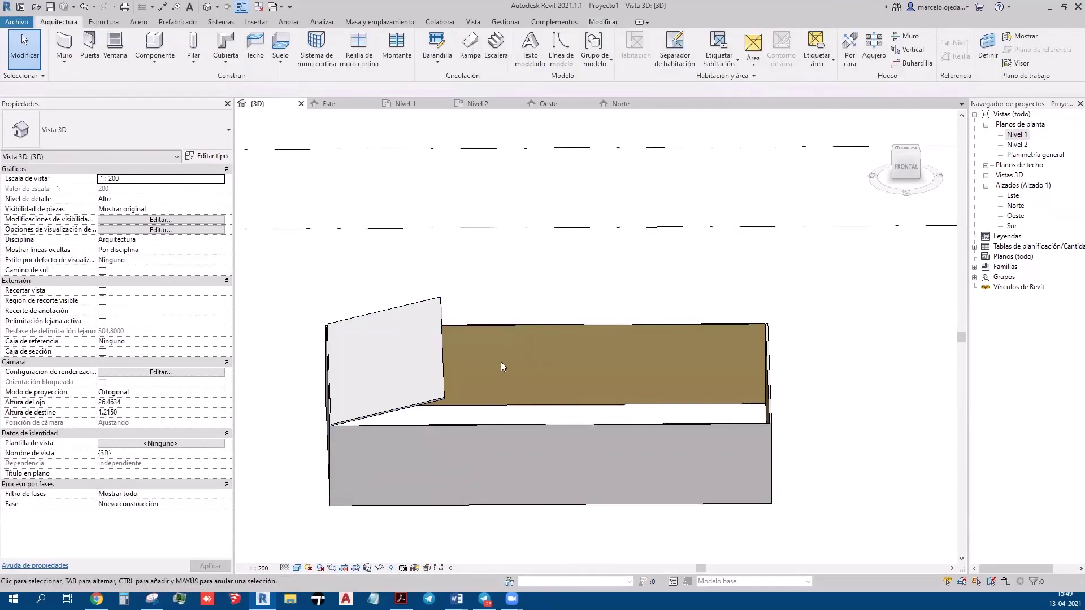
middle_click_drag(452, 376, 512, 365)
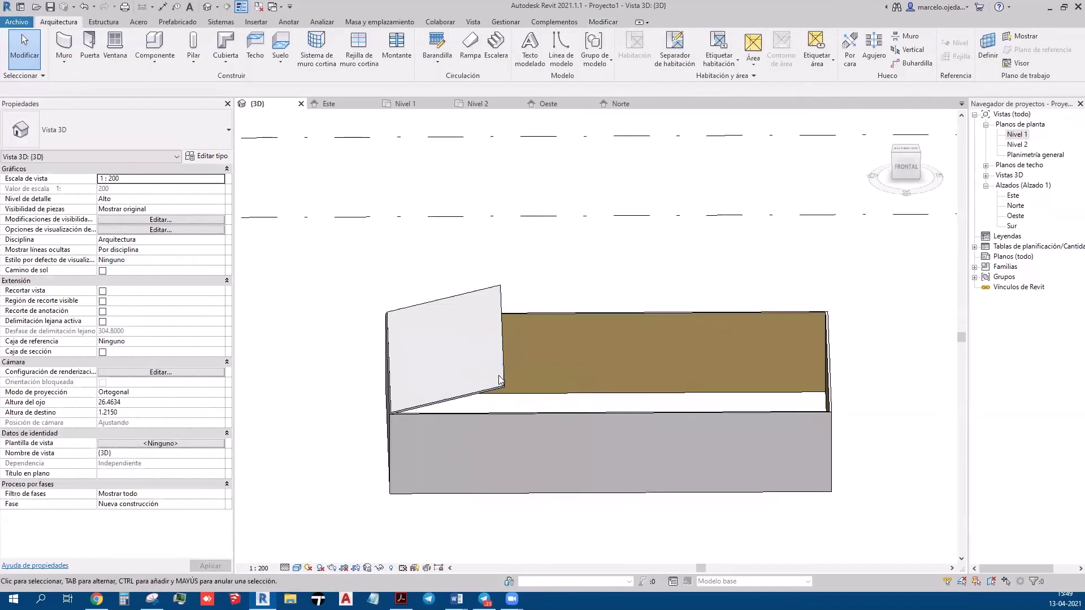
left_click(420, 390)
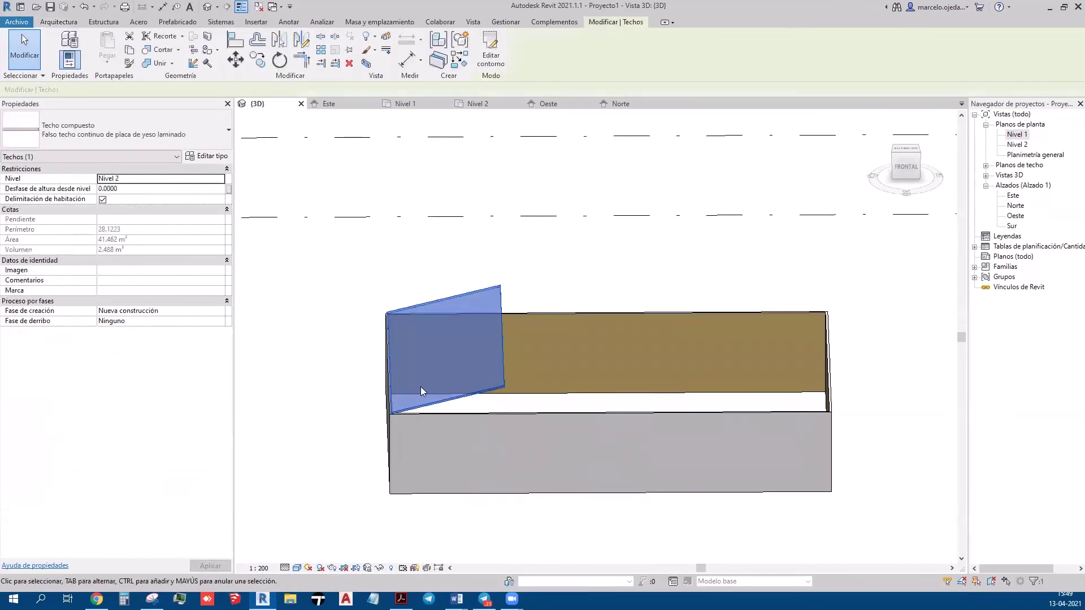
left_click(573, 259)
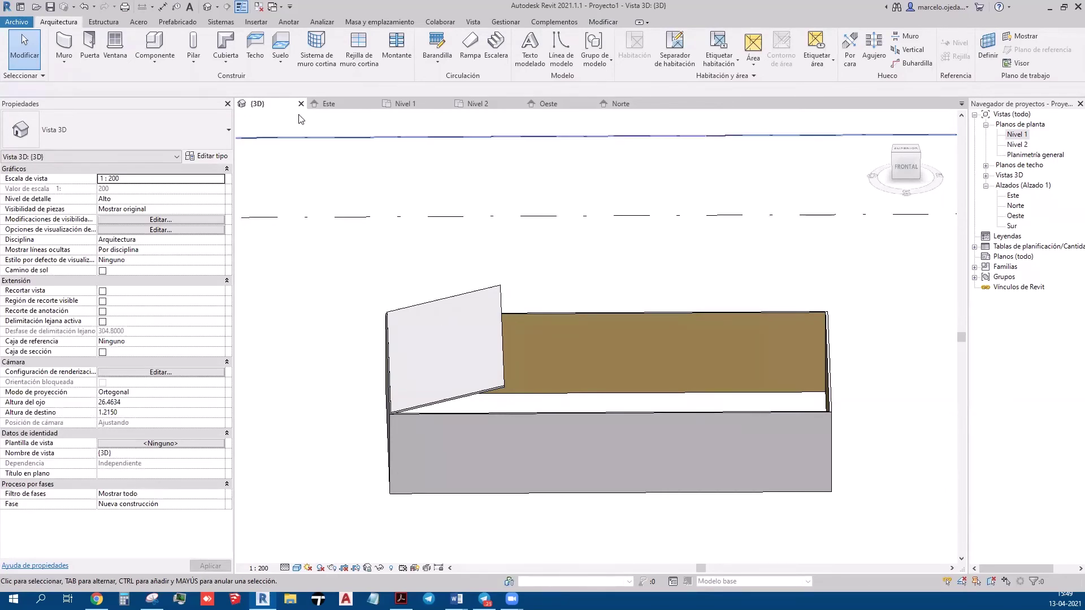
left_click(254, 51)
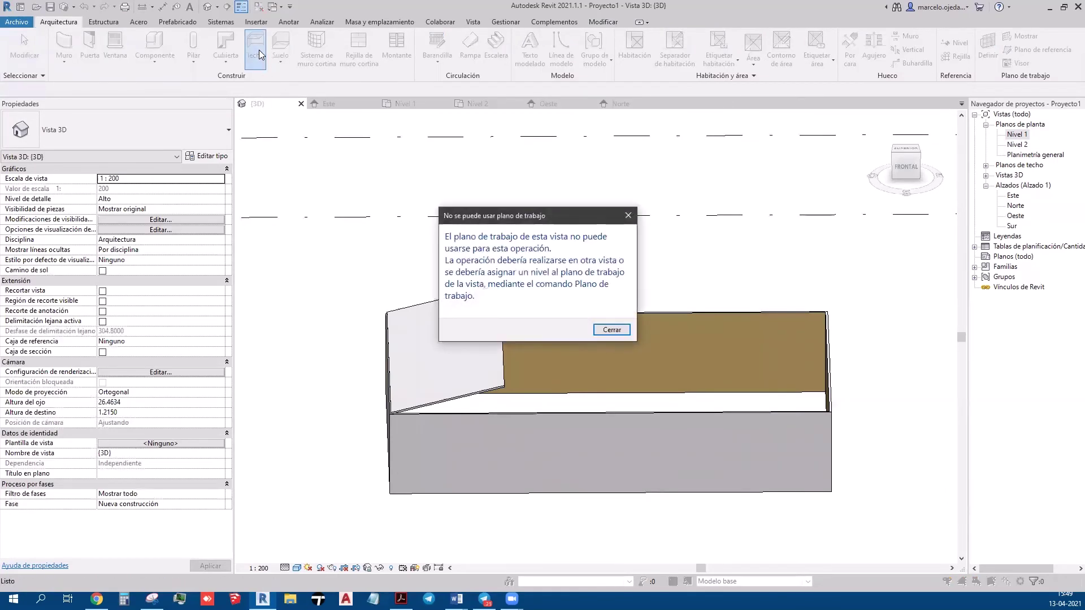
left_click(613, 329)
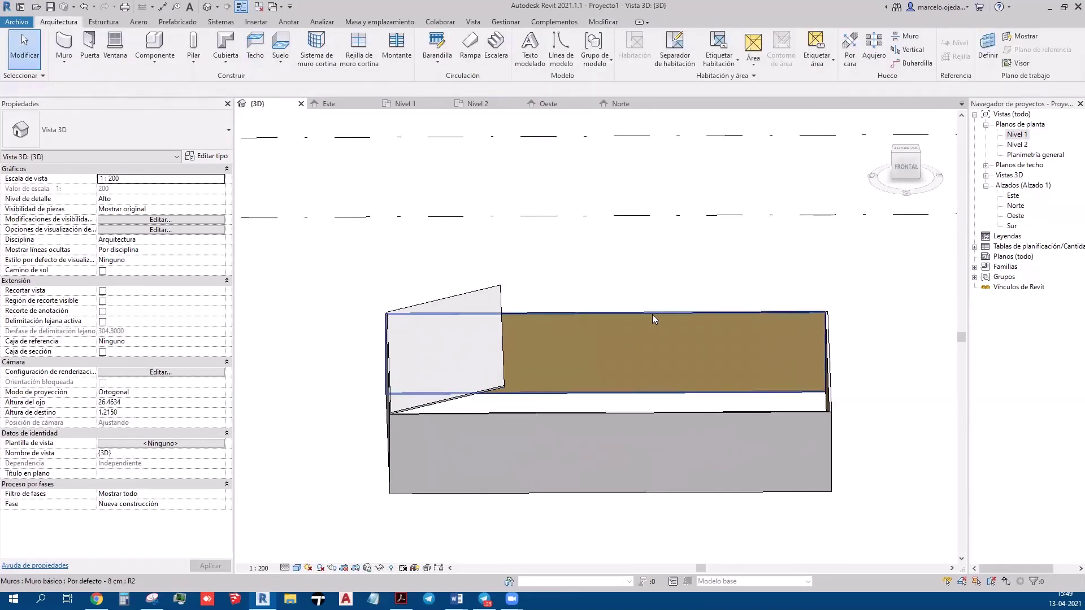
left_click(988, 45)
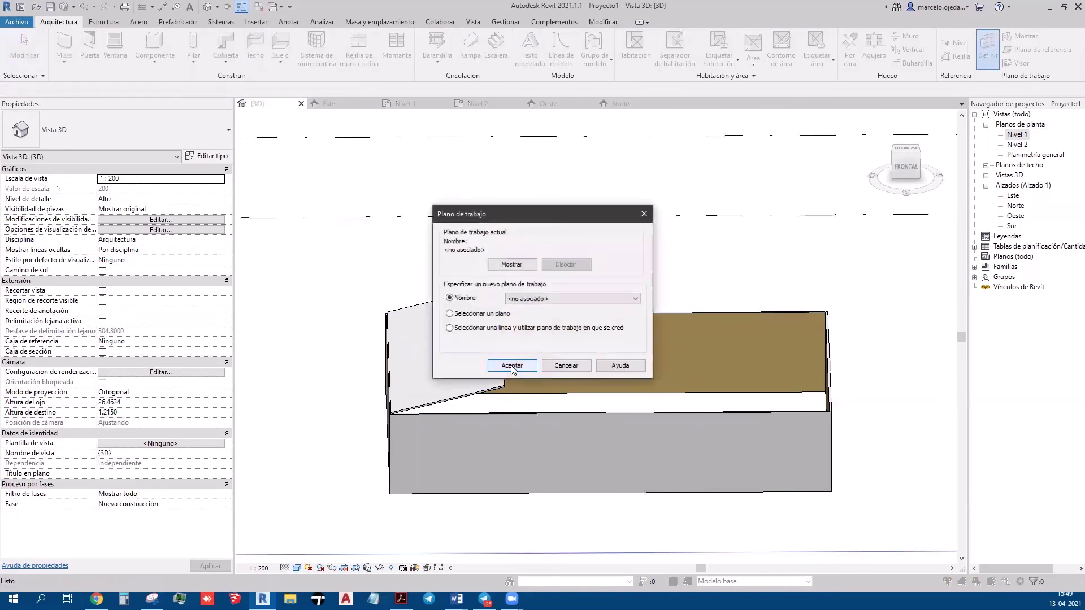
left_click(512, 365)
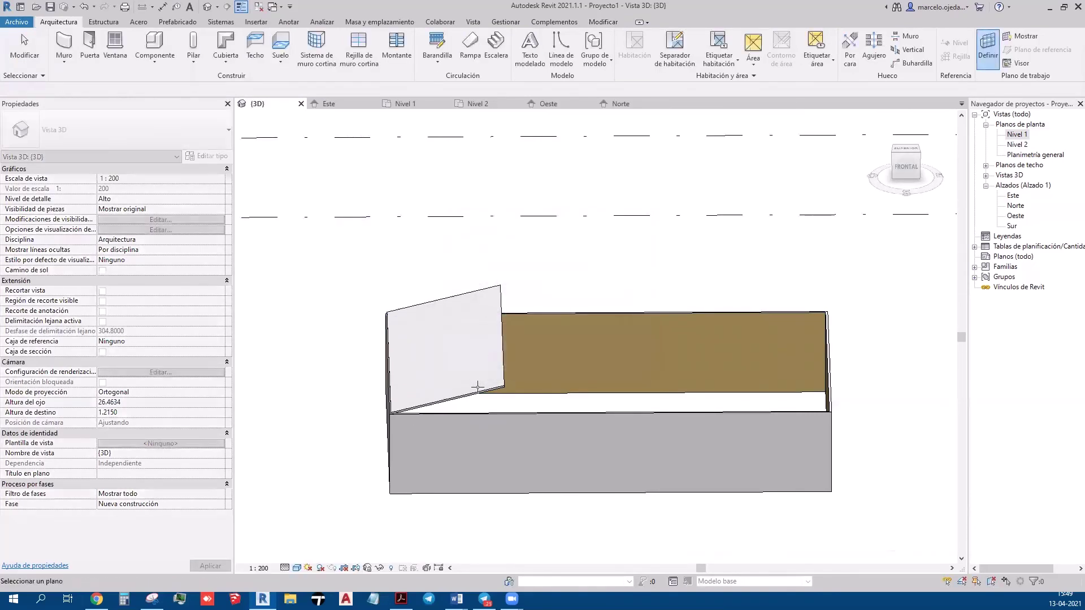
left_click(483, 395)
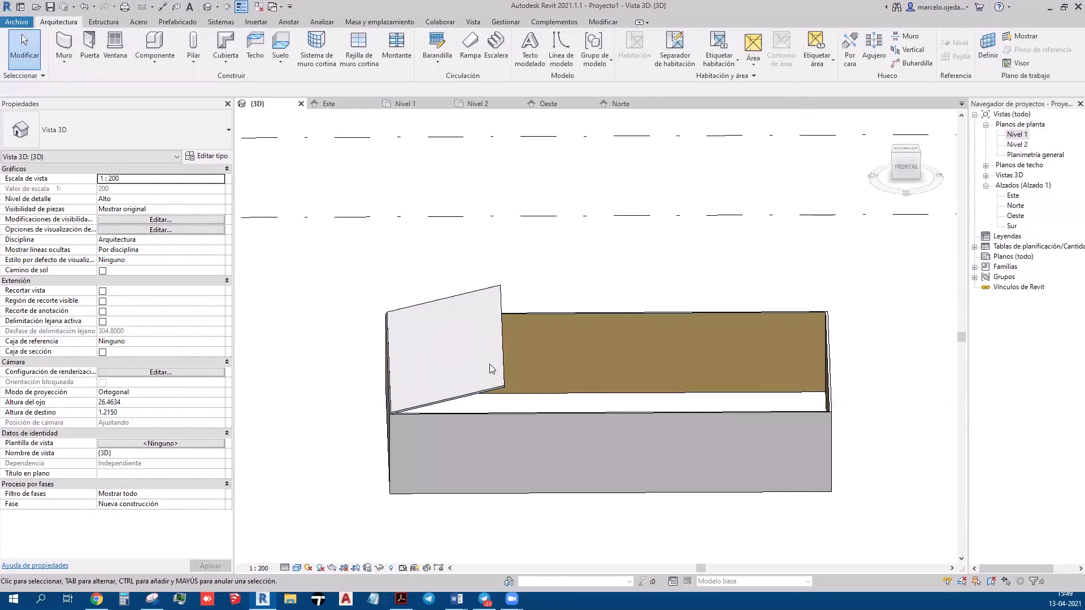
left_click(264, 55)
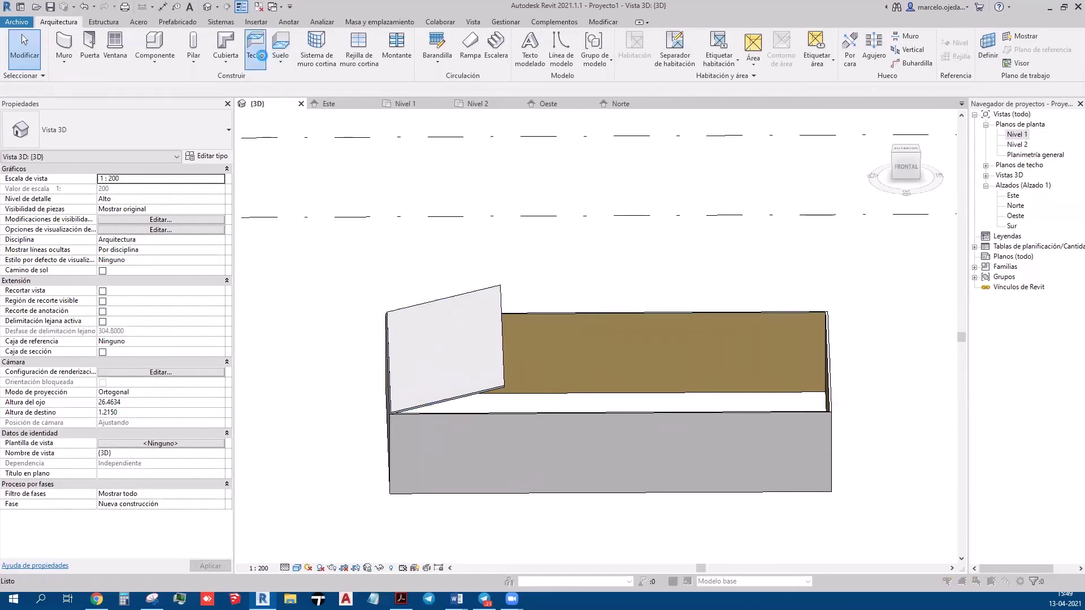
left_click(612, 329)
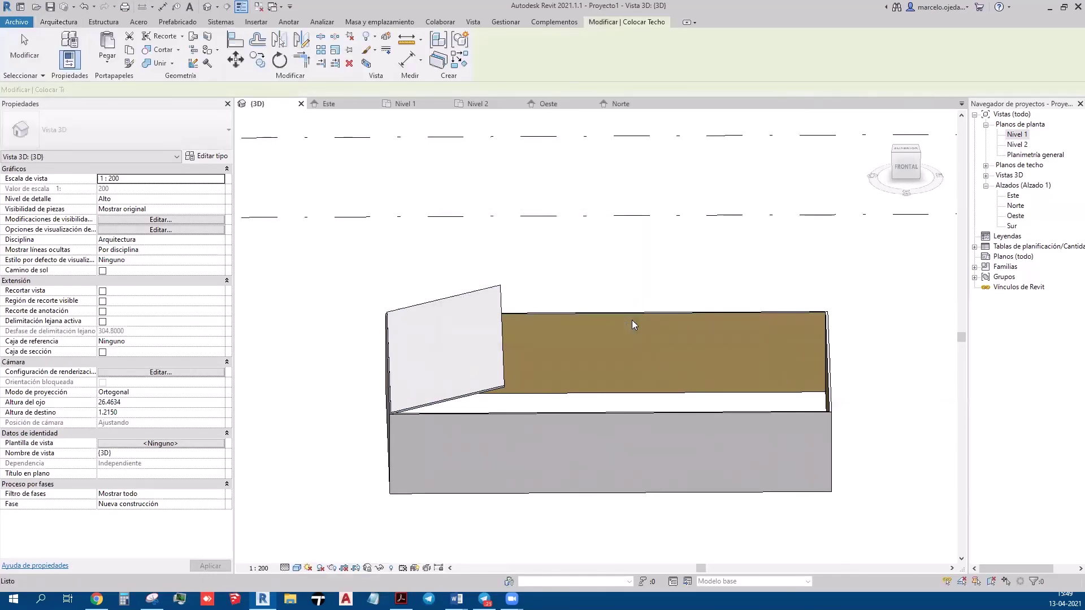
left_click(502, 304)
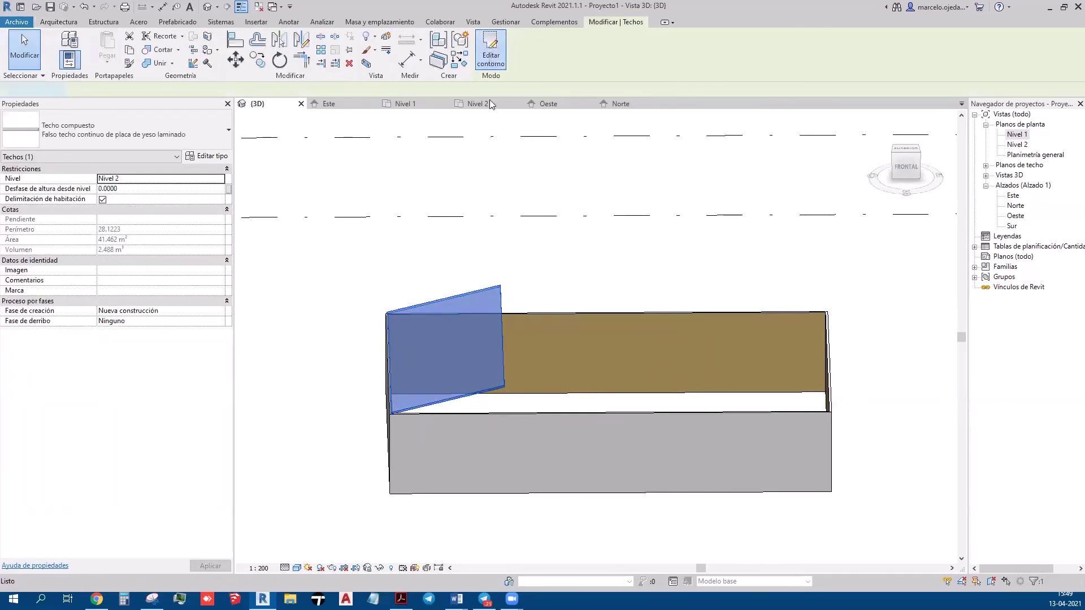
Enter the ceiling boundary sketch and open the Nivel 1, Nivel 2, Oeste and Sur views.
left_click(491, 55)
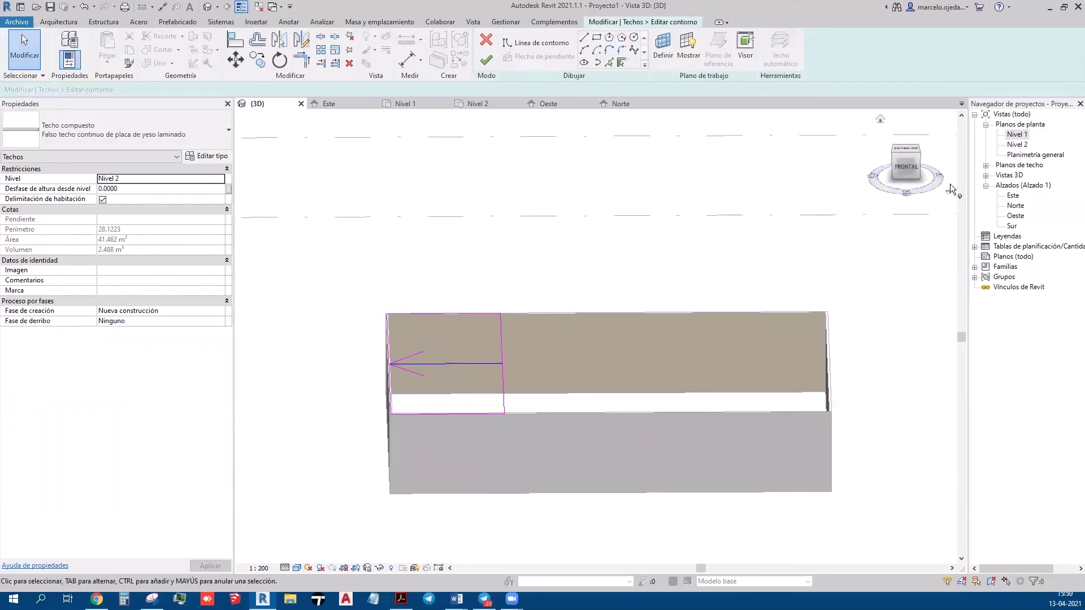
double_click(1017, 136)
double_click(1017, 145)
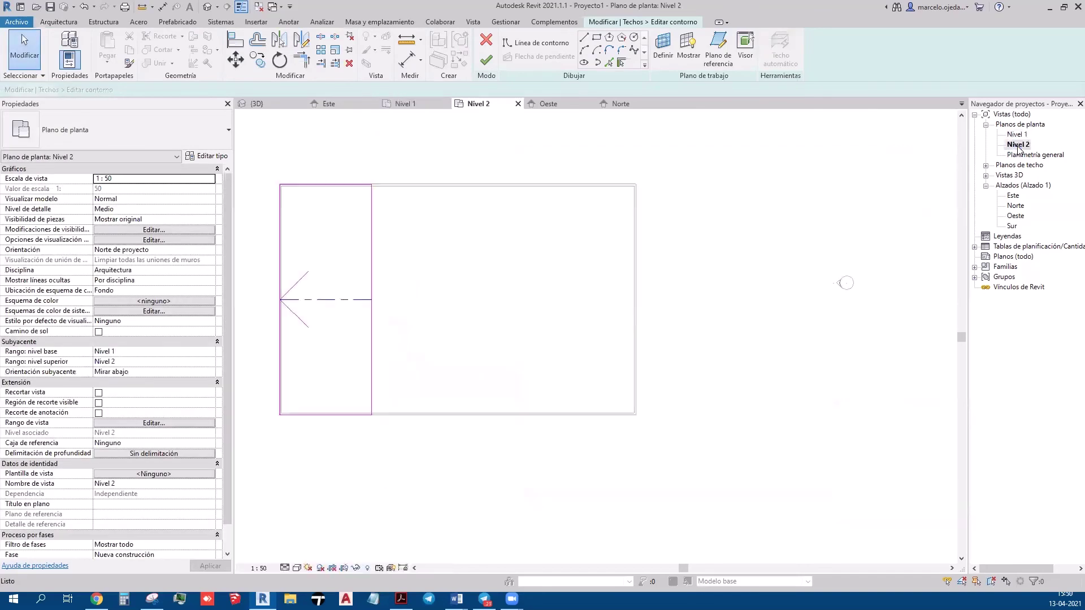
double_click(1014, 217)
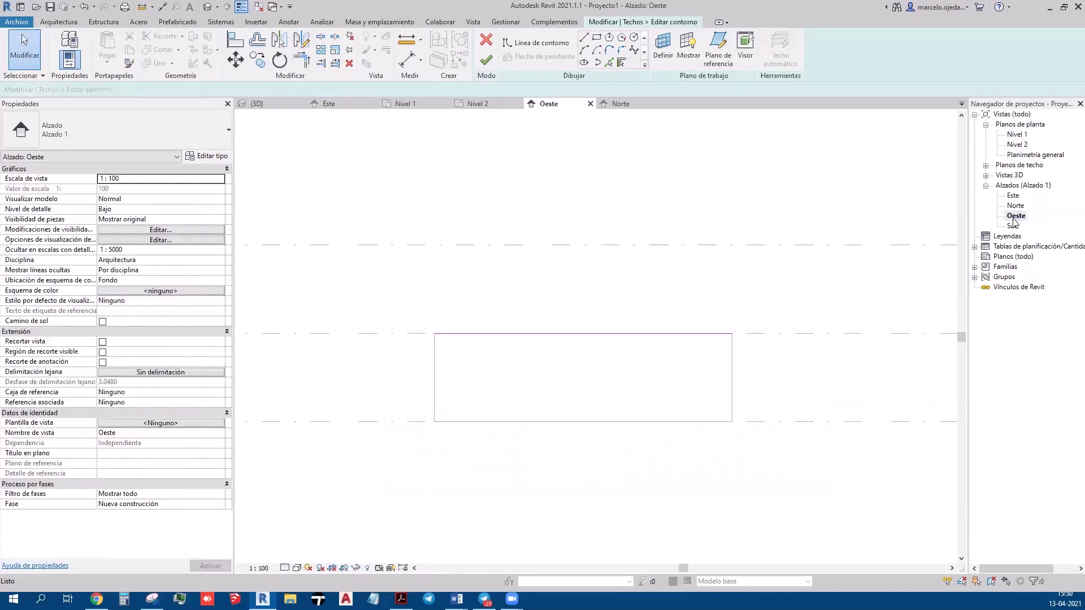
double_click(1012, 226)
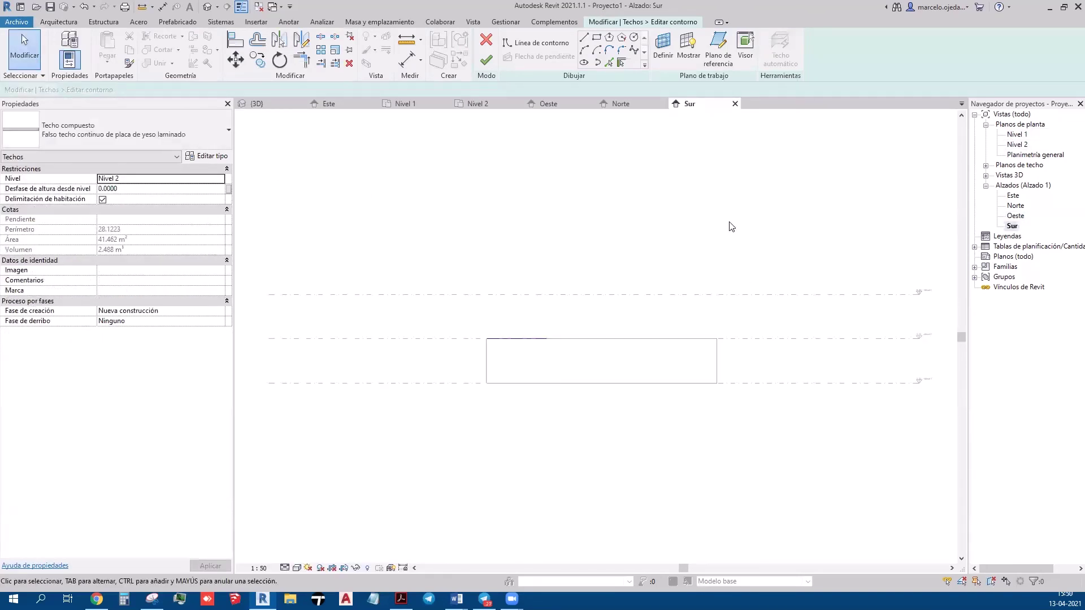
Finish the sketch, zoom into the Sur elevation, and attempt a rotation that Revit rejects.
left_click(489, 63)
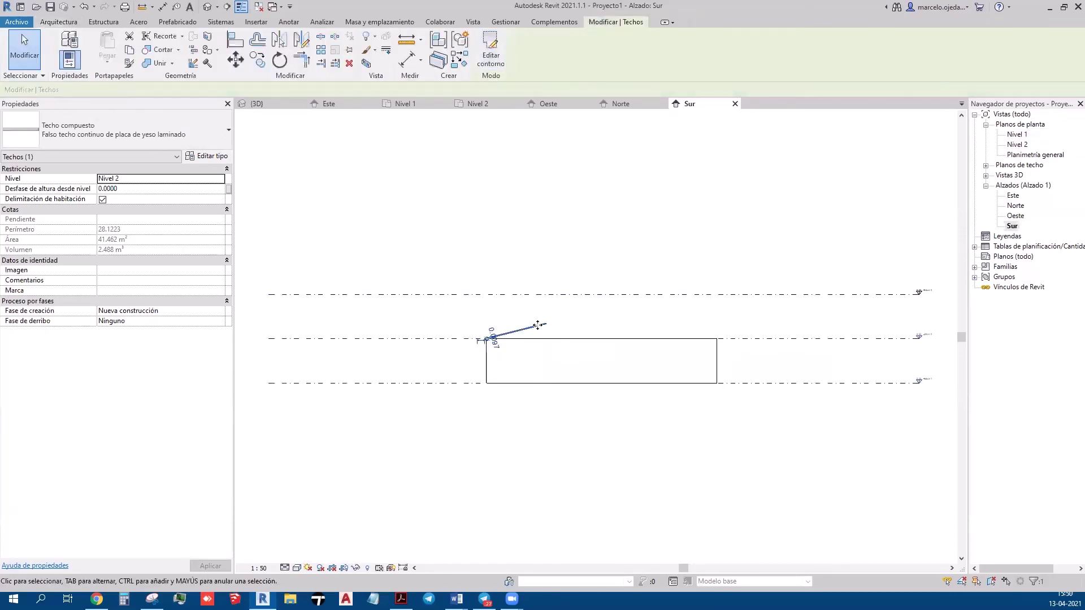
scroll(510, 342, "up", 2)
scroll(510, 342, "up", 2)
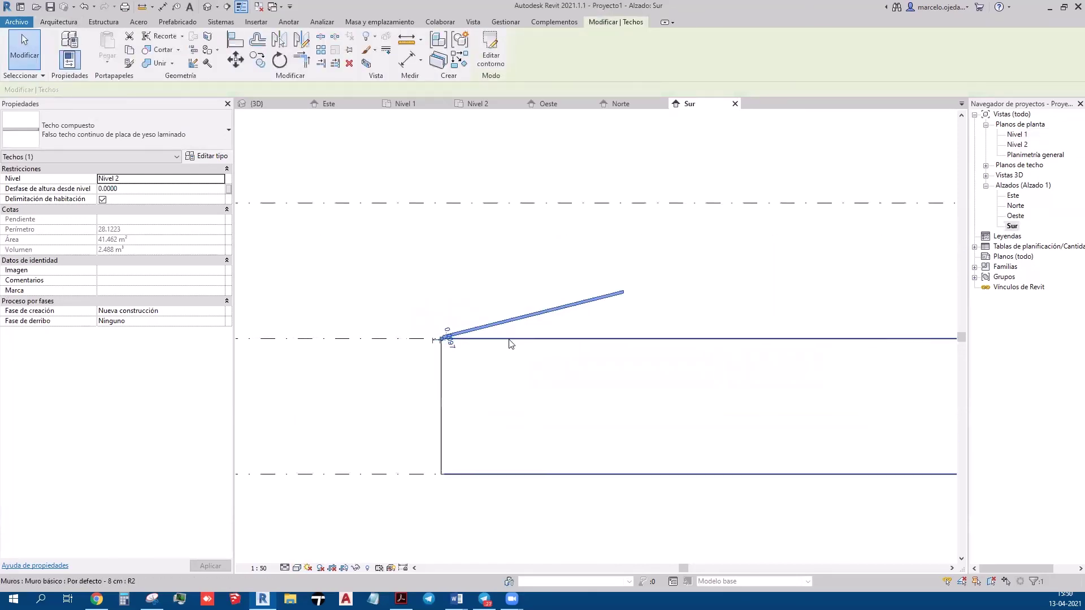
scroll(511, 343, "up", 2)
left_click(280, 60)
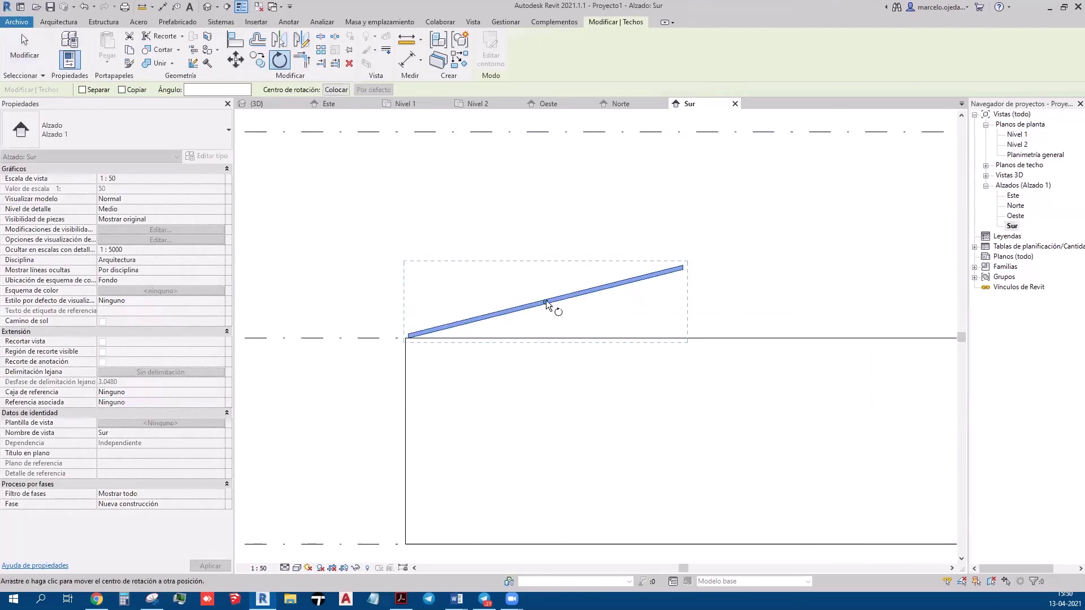
left_click_drag(478, 337, 409, 337)
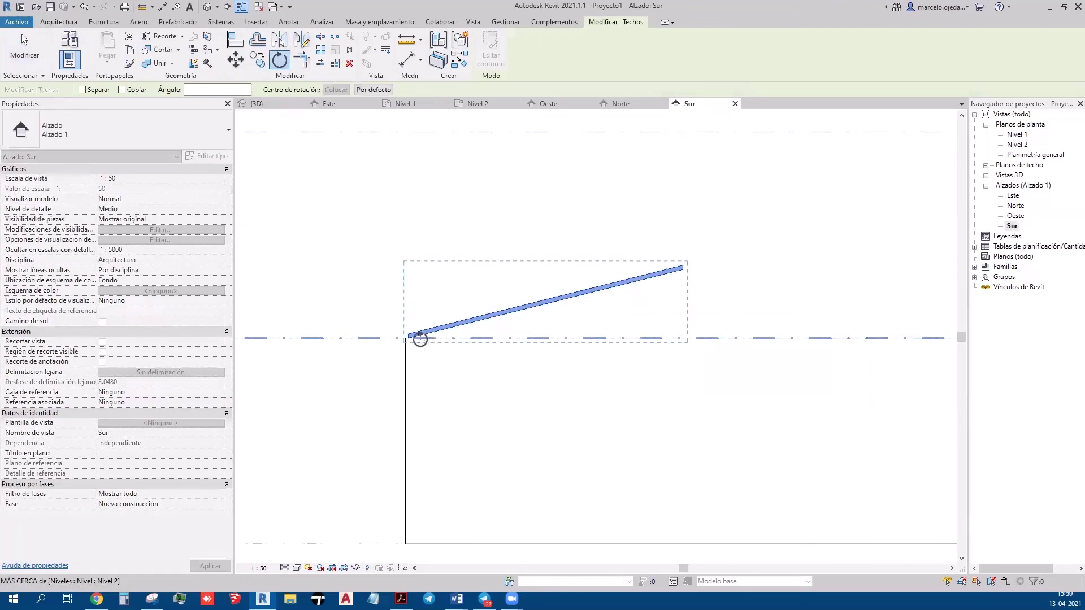
left_click(568, 297)
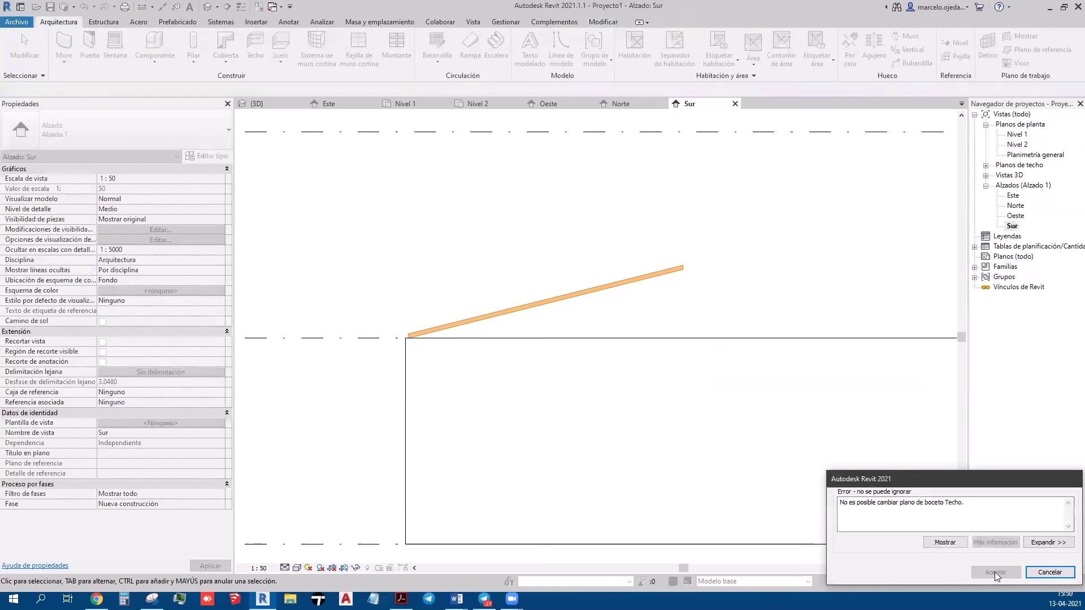
left_click(1049, 572)
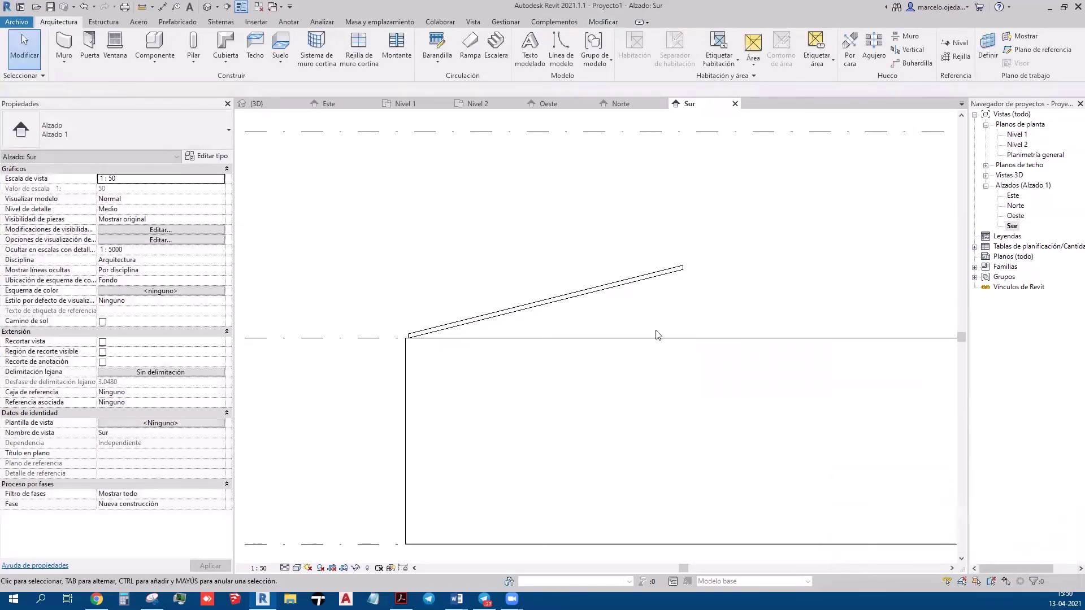
Select the sloped ceiling and switch to the Nivel 1 floor plan.
left_click(655, 275)
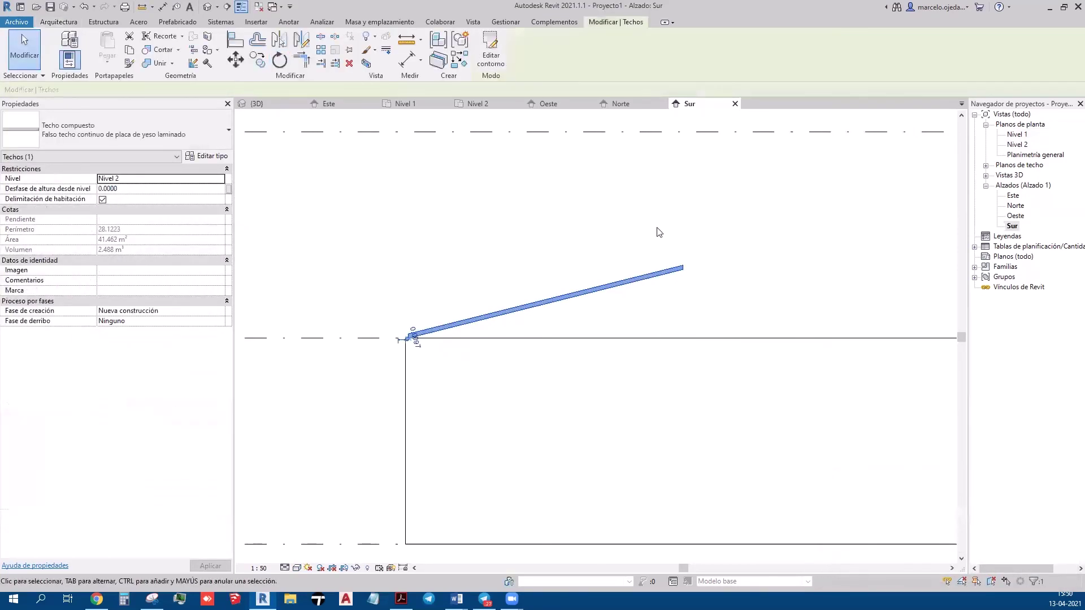
double_click(1018, 135)
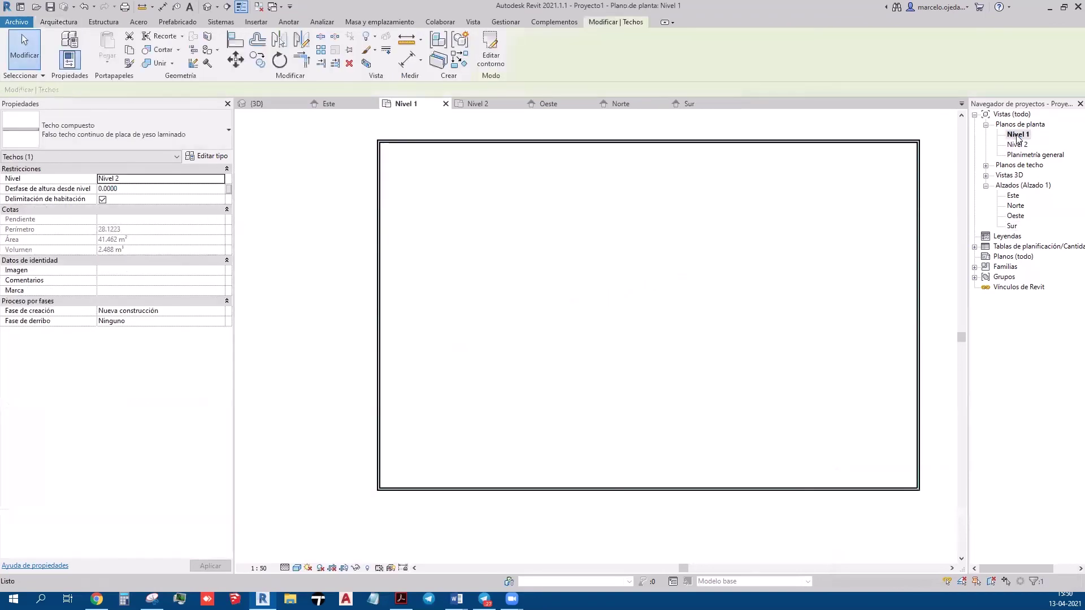